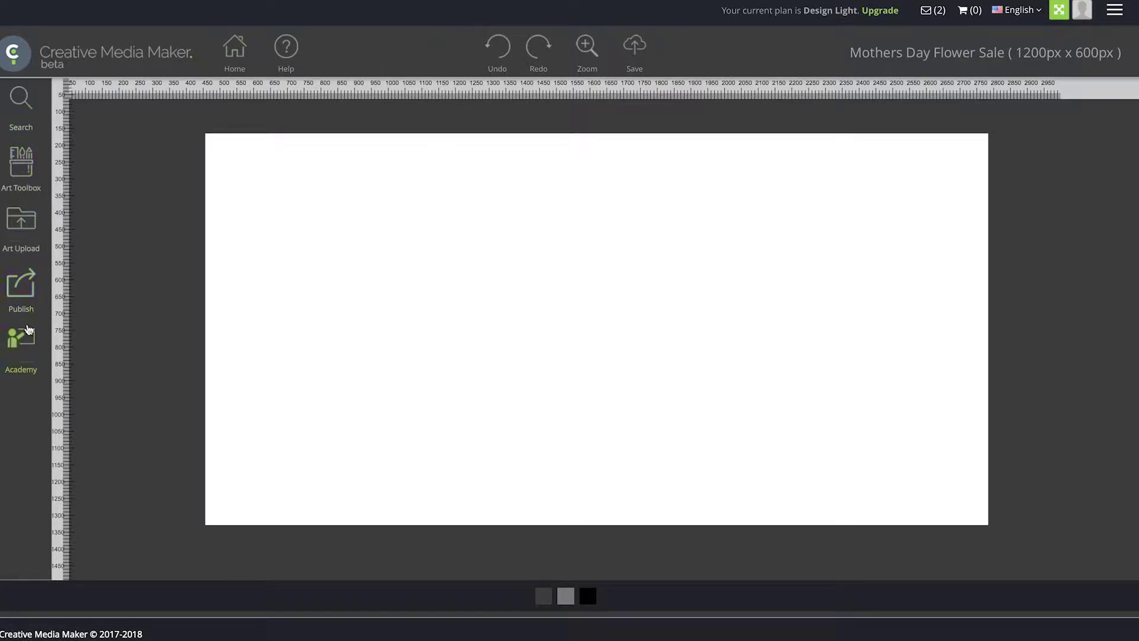
left_click(22, 104)
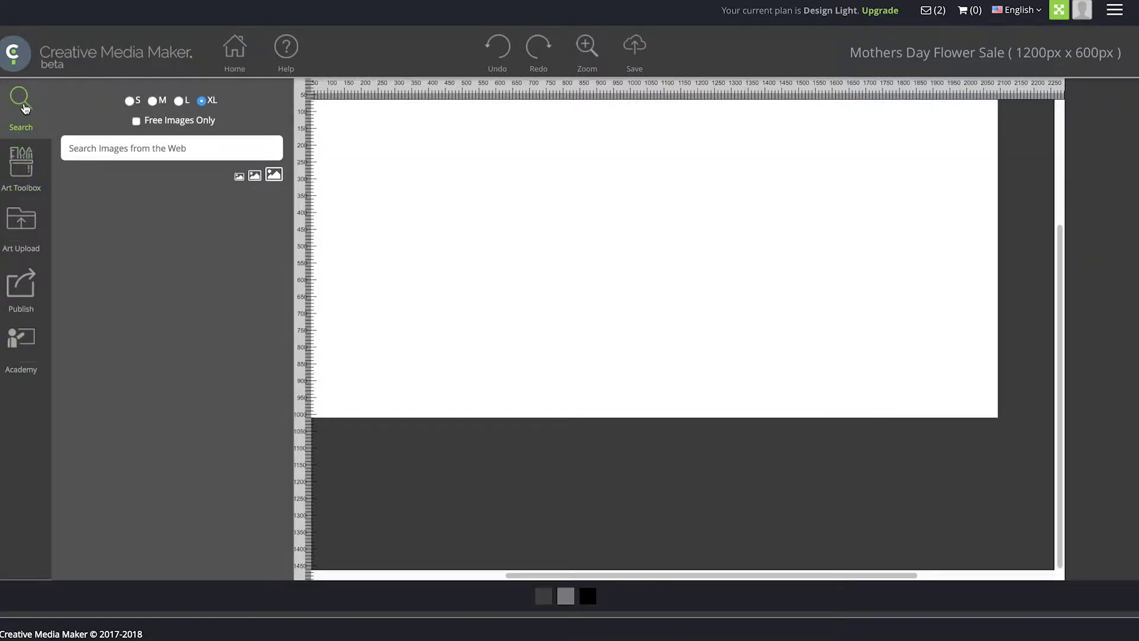
left_click(20, 109)
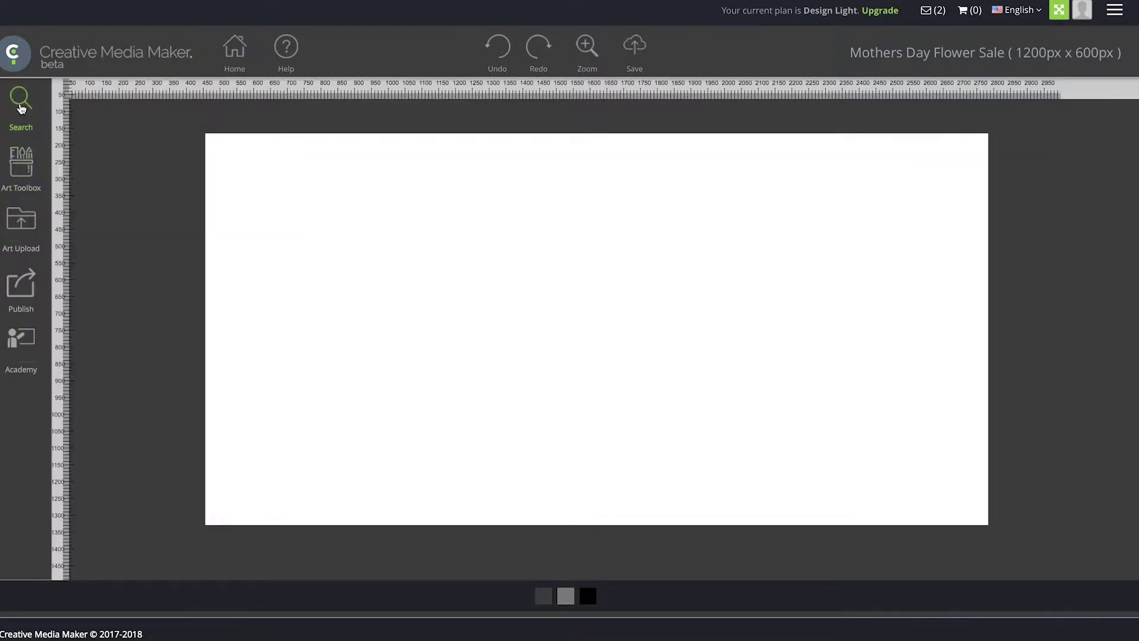
left_click(24, 164)
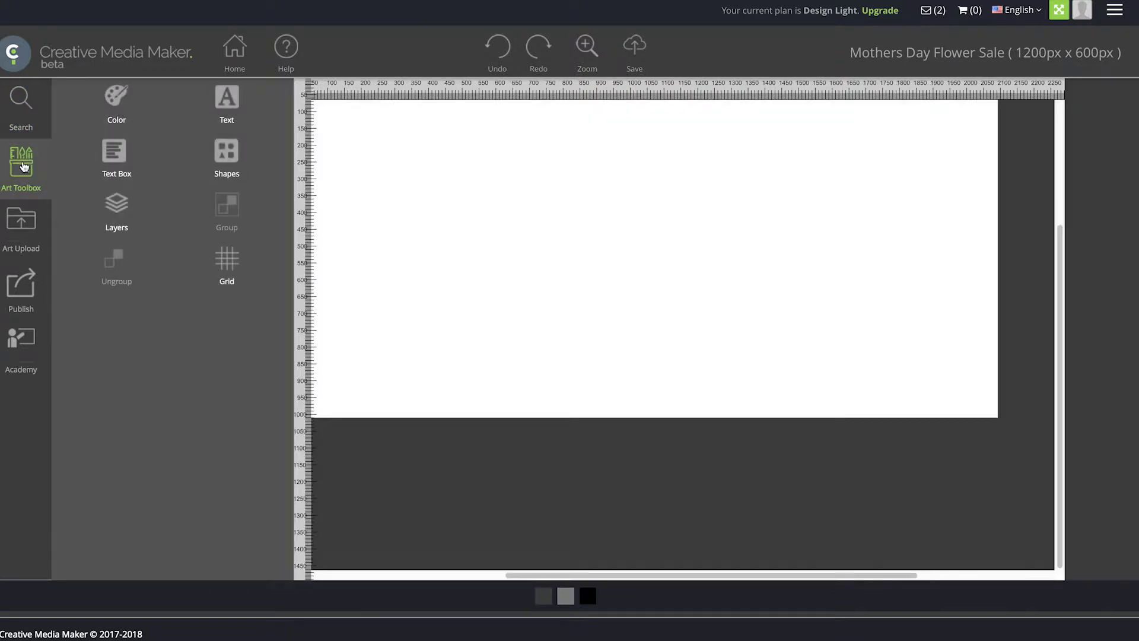
left_click(23, 228)
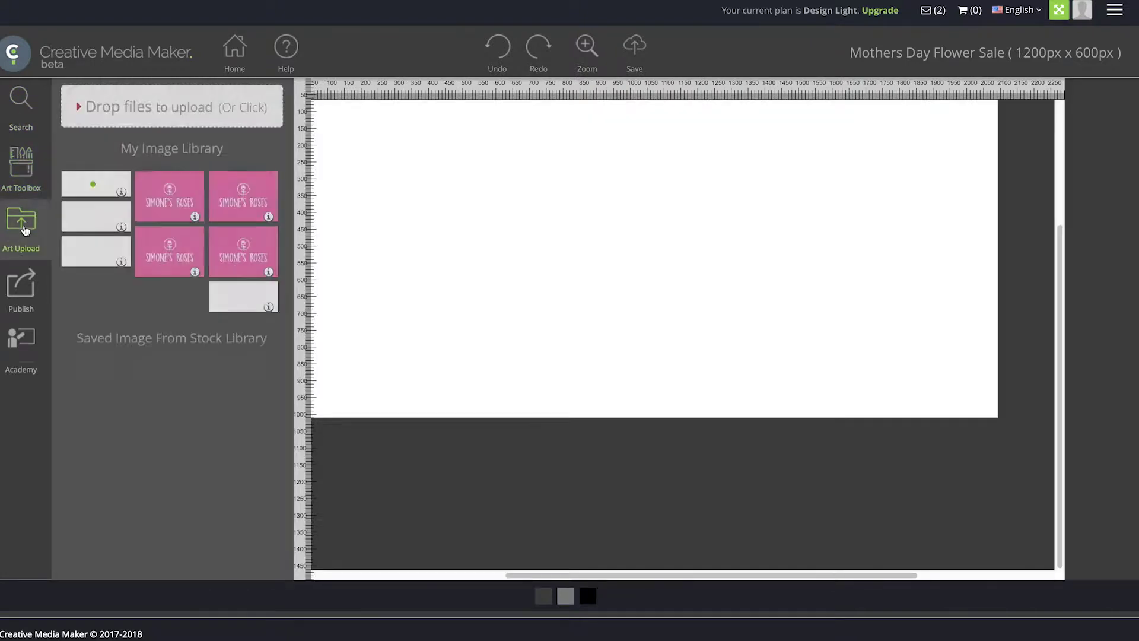
left_click(22, 285)
Search the web image library for "Flowers"
left_click(25, 106)
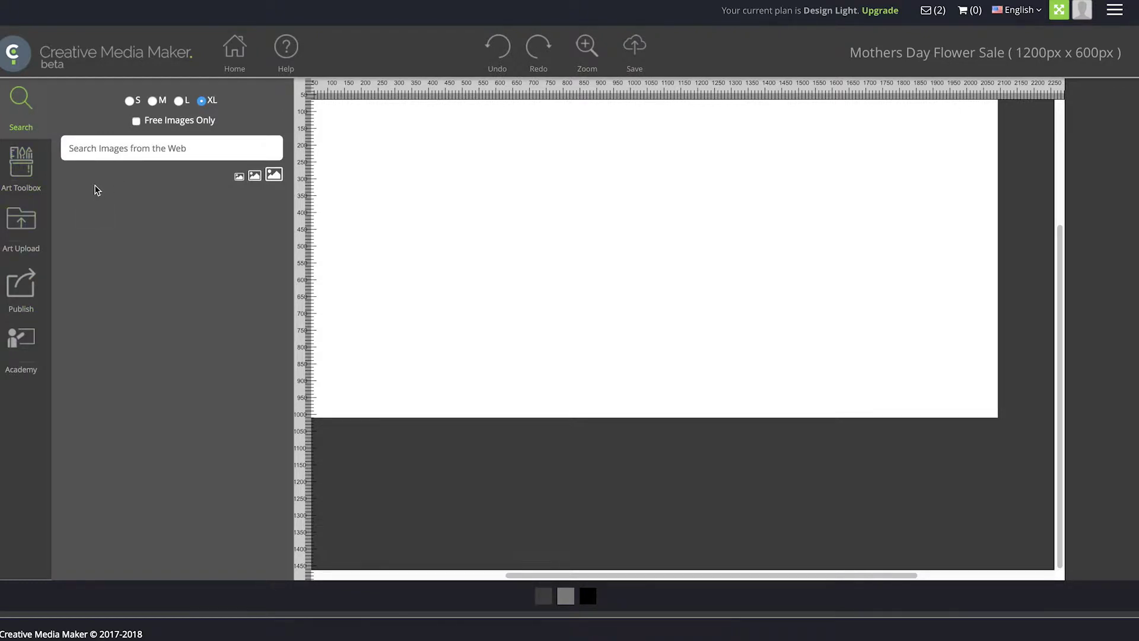
left_click(88, 137)
type("Flowers")
key("Return")
key("Return")
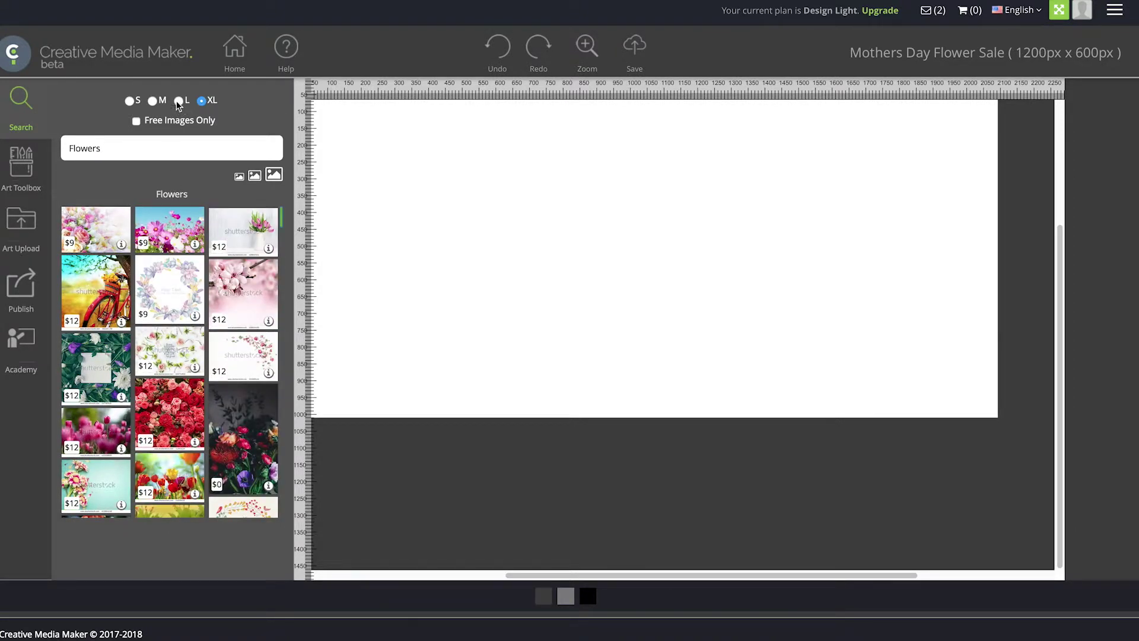
Compare the image size filters and the small, medium and large thumbnail views for the flower results
left_click(153, 102)
left_click(179, 102)
left_click(201, 102)
left_click(255, 177)
left_click(274, 177)
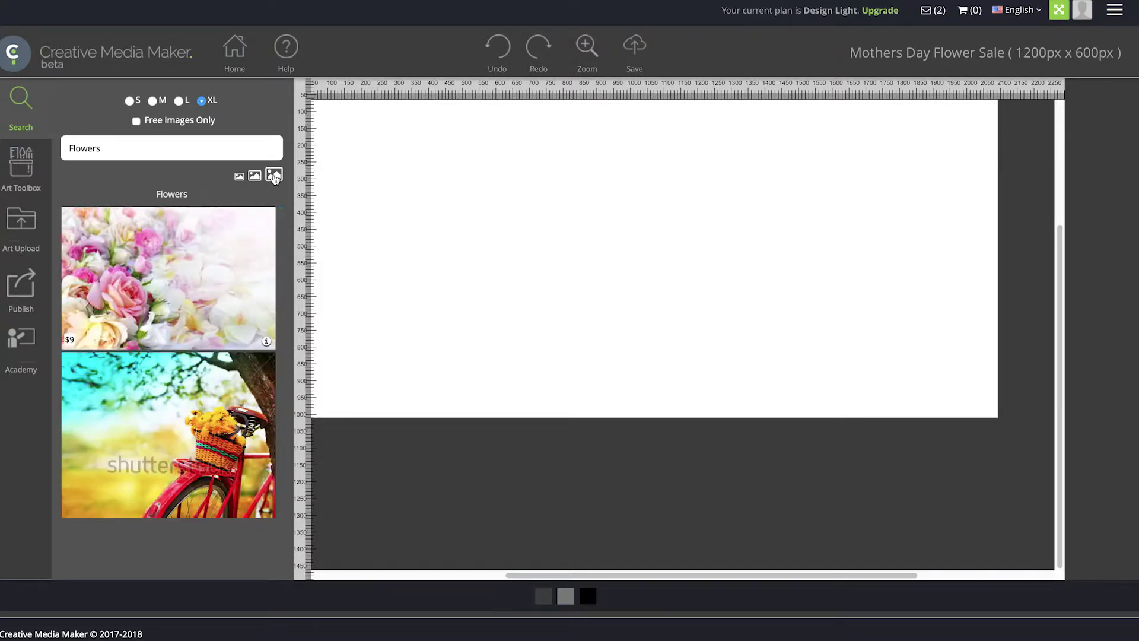
left_click(239, 178)
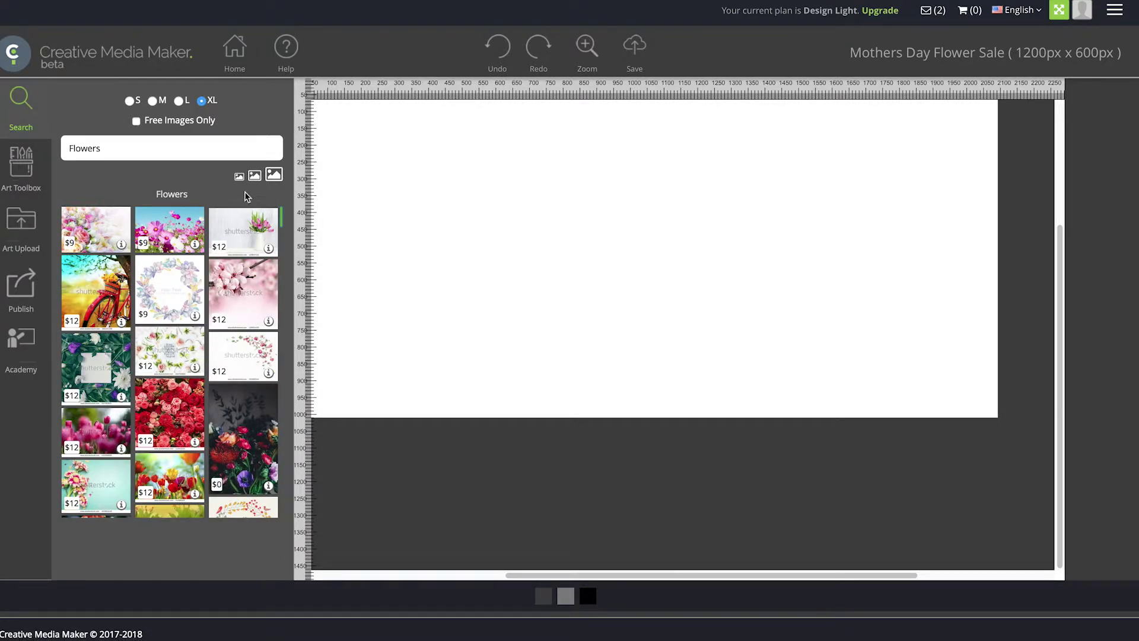
left_click(254, 177)
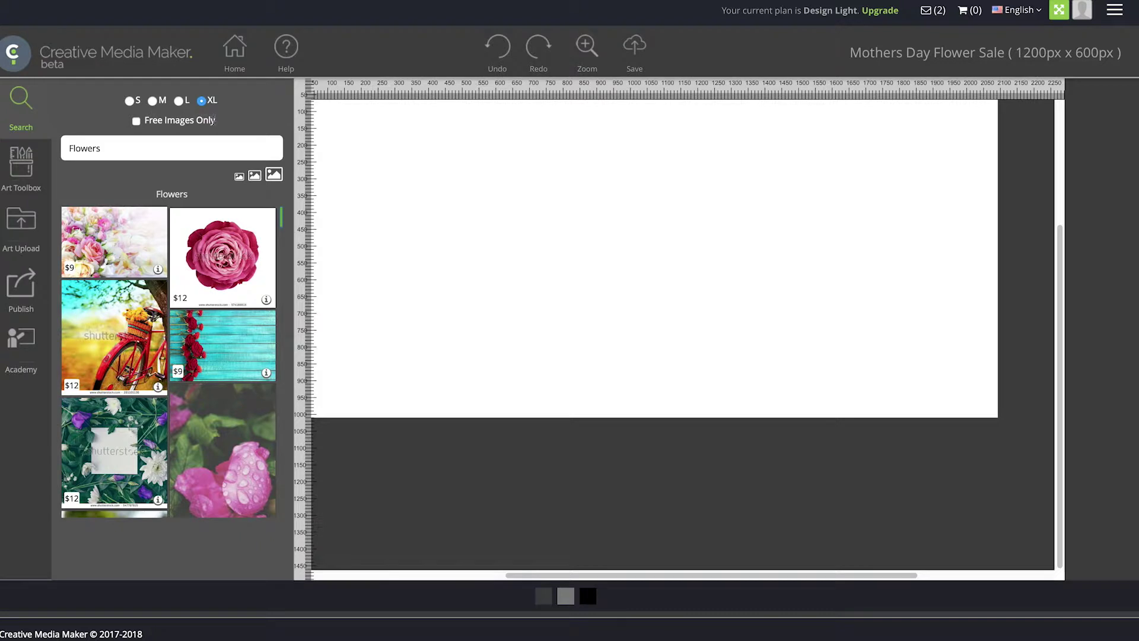
Limit the flower results to free images and place the upright photo of the dewy pink flower on the canvas
left_click(136, 121)
left_click(136, 121)
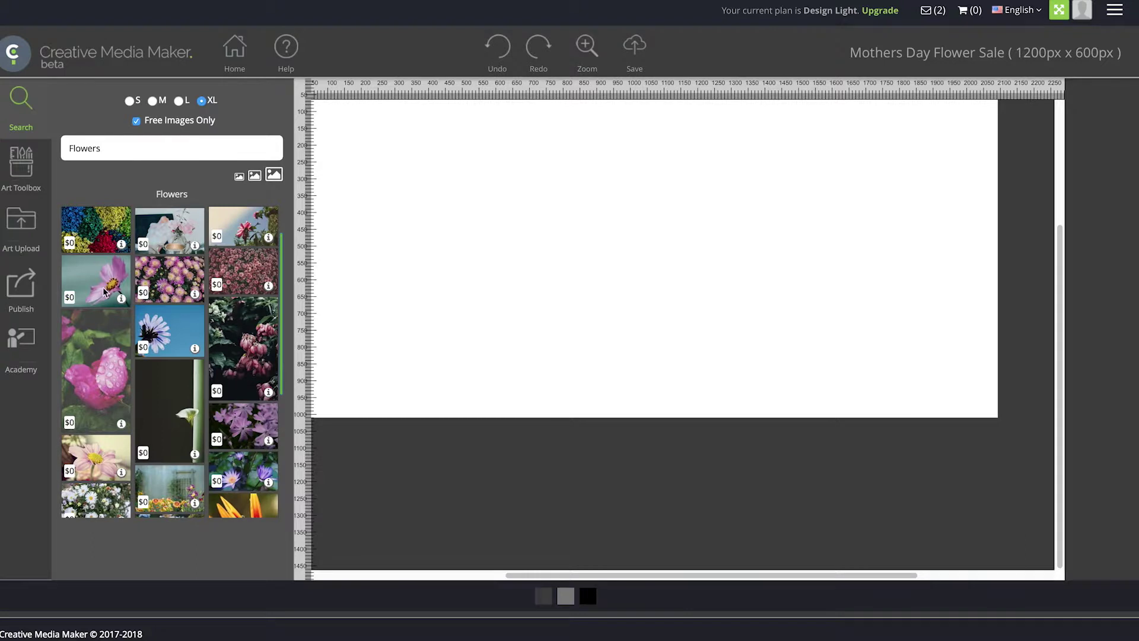
left_click_drag(101, 364, 587, 210)
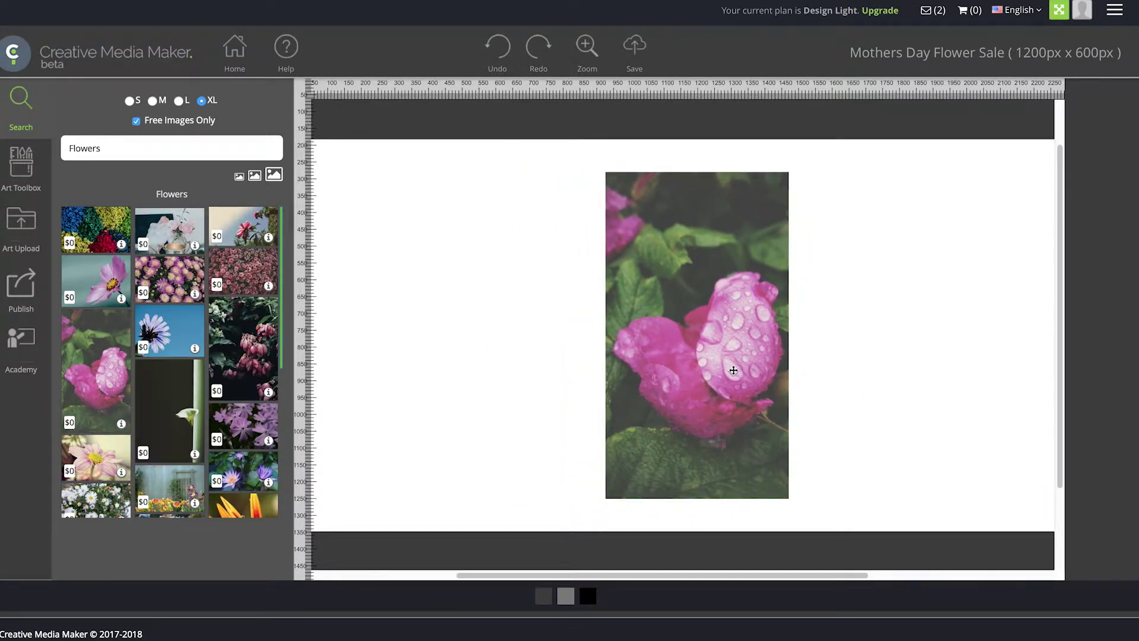
Duplicate the pink flower photo, set the two copies side by side, and delete the extra one
left_click(712, 366)
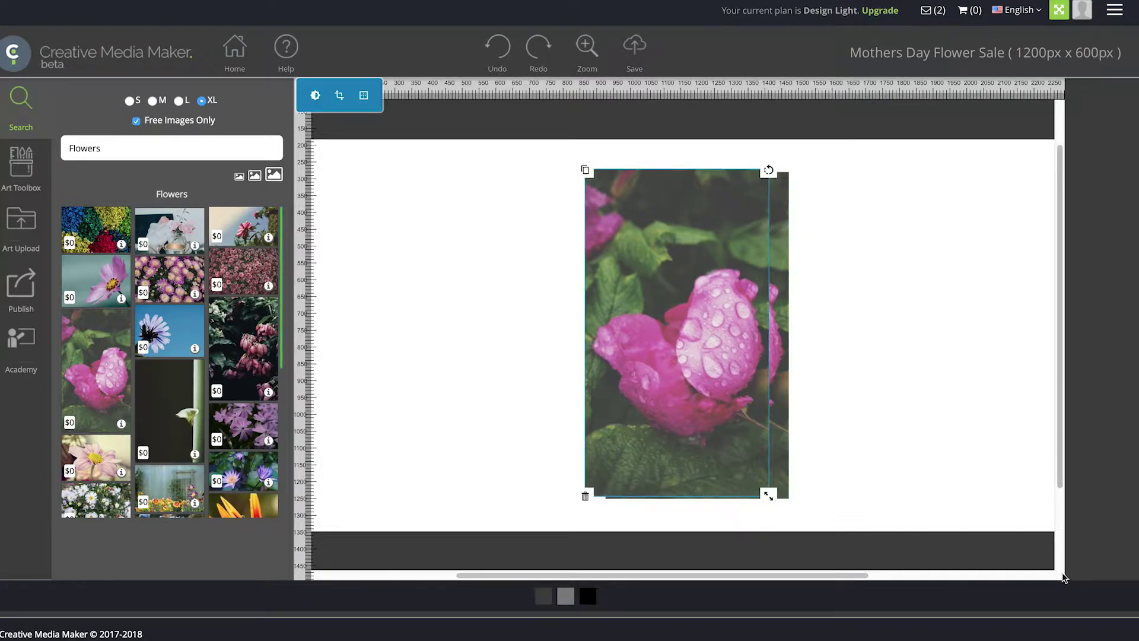
left_click_drag(703, 303, 513, 301)
left_click_drag(719, 281, 811, 283)
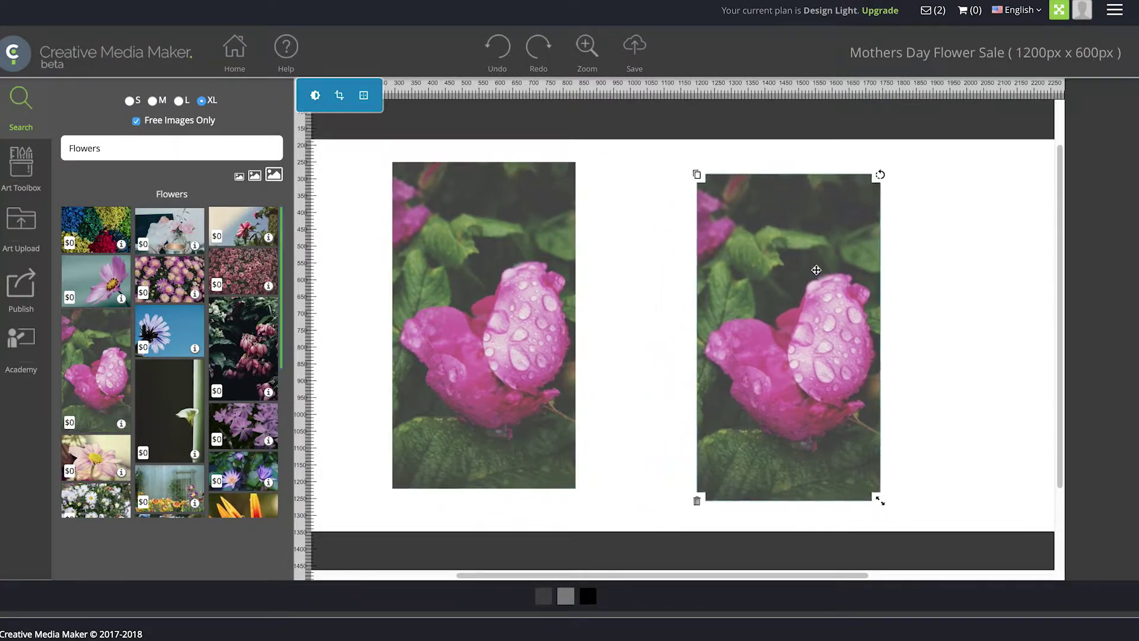
left_click(697, 500)
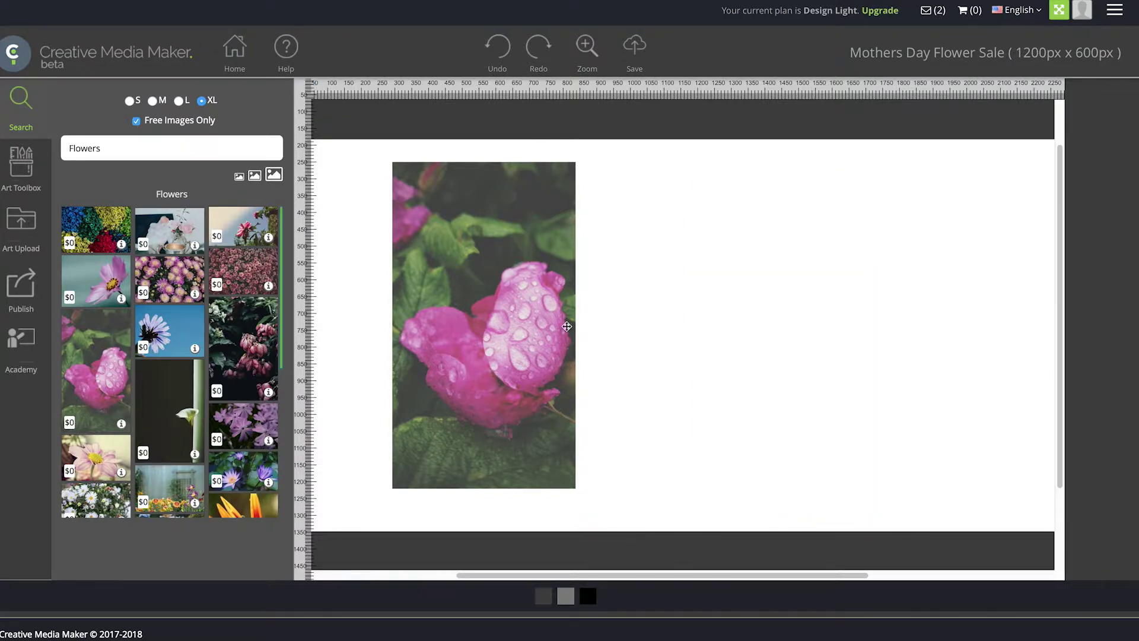
Rotate the flower photo 90° clockwise to landscape and enlarge it around the middle of the canvas
left_click_drag(539, 326, 736, 333)
left_click_drag(784, 171, 846, 424)
left_click_drag(516, 425, 458, 457)
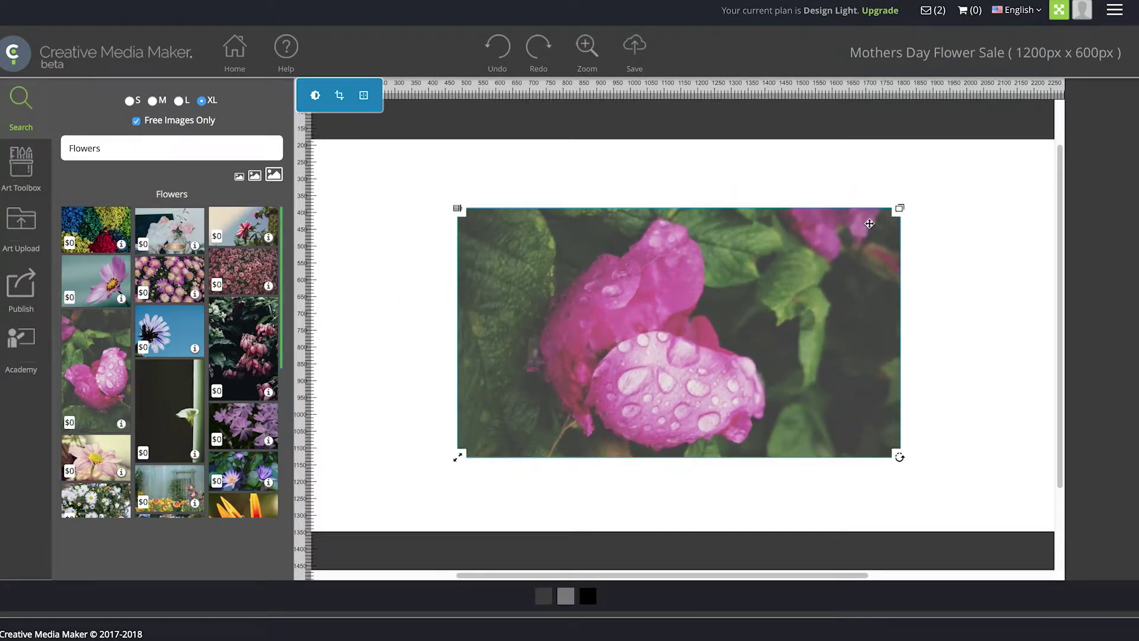
left_click_drag(903, 221, 856, 212)
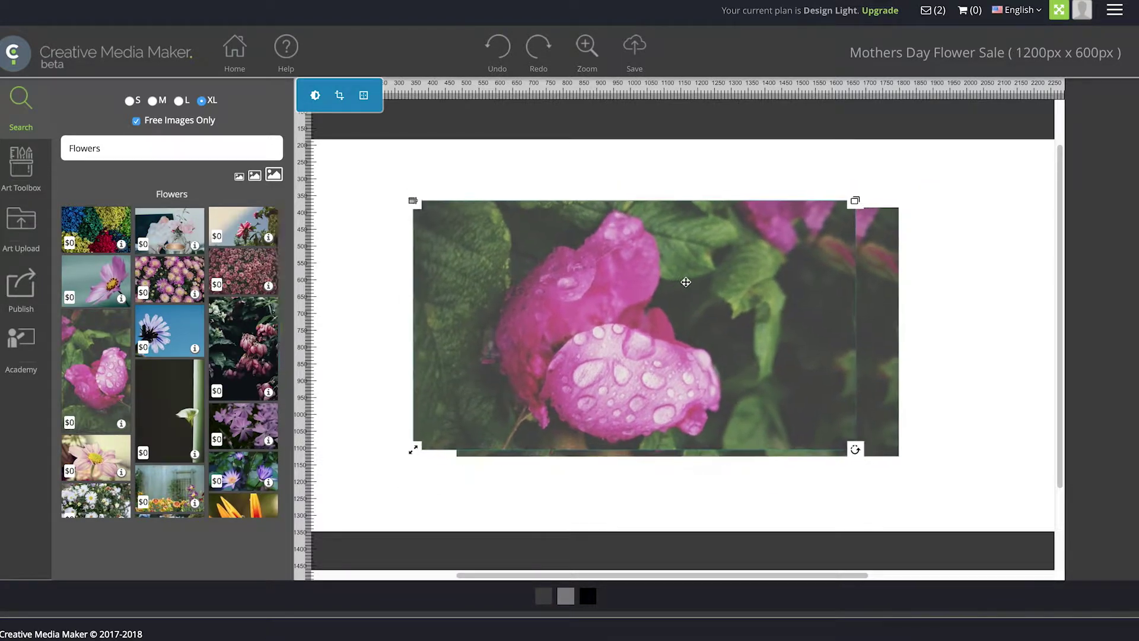
left_click(410, 202)
Turn the flower photo by another 180° and enlarge it as a background covering the canvas
left_click_drag(738, 330, 714, 328)
left_click_drag(871, 448, 493, 234)
left_click_drag(872, 200, 1063, 95)
left_click_drag(804, 350, 816, 362)
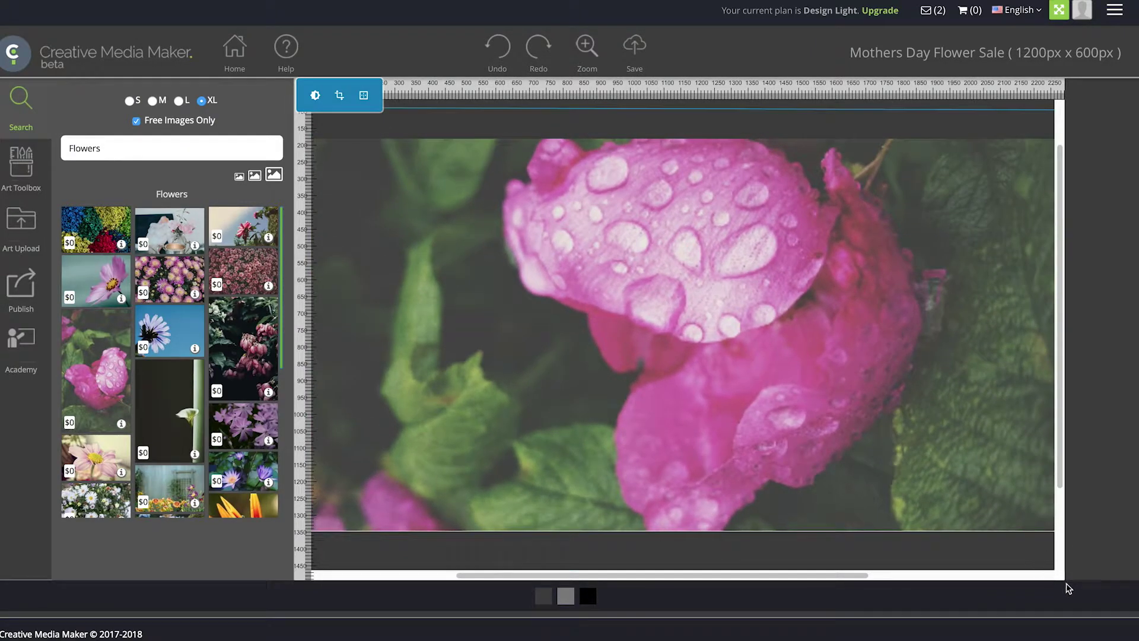
scroll(1063, 581, "right", 5)
scroll(1062, 580, "down", 2)
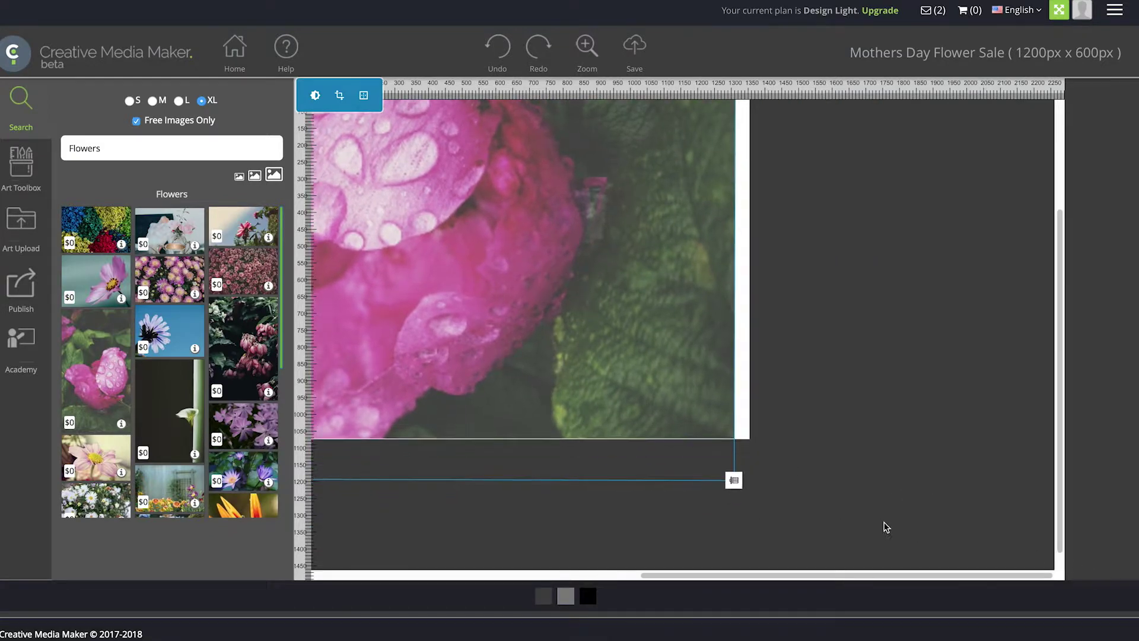
scroll(725, 503, "left", 5)
scroll(682, 273, "up", 2)
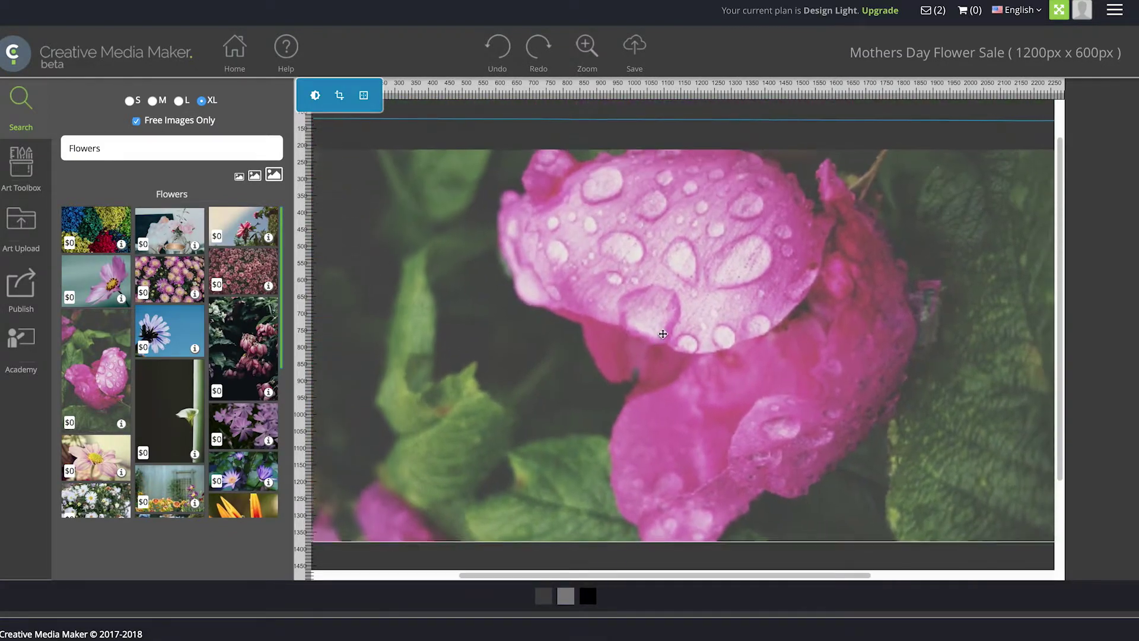
Add the text "Mother's Day Sale" to the design
left_click(18, 171)
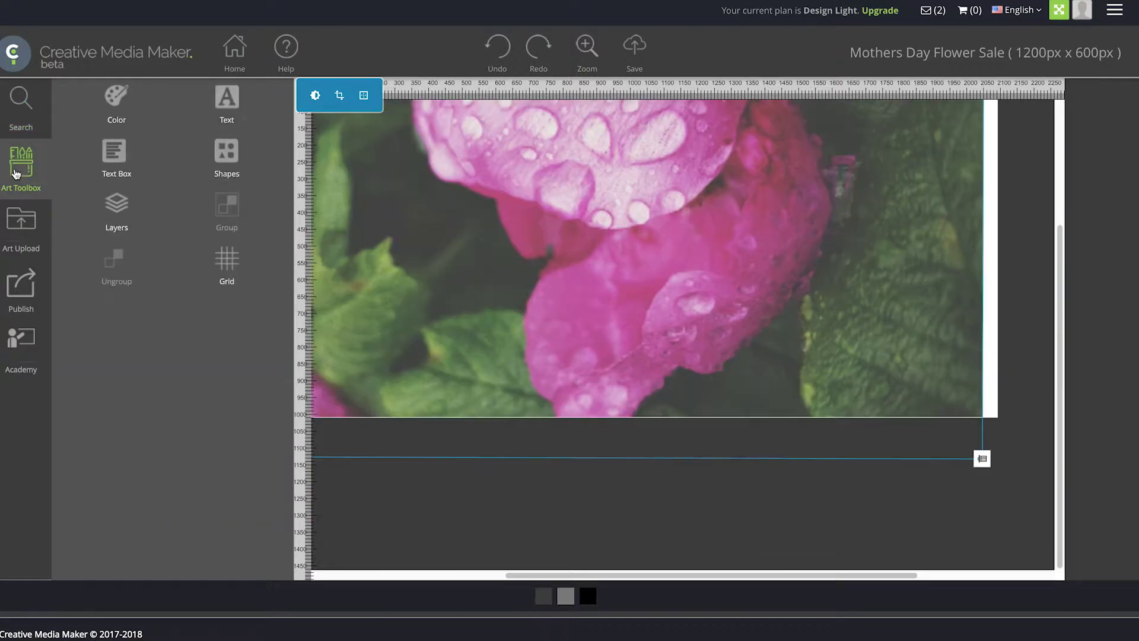
left_click(227, 102)
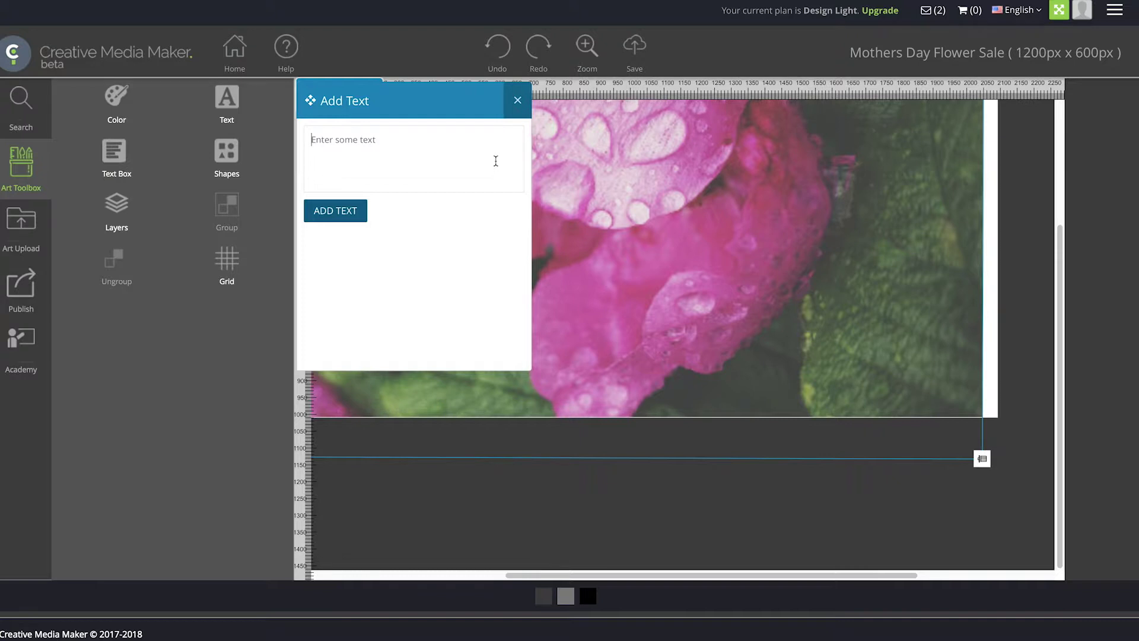
type("Happ")
key("BackSpace")
key("BackSpace")
key("BackSpace")
key("BackSpace")
type("M")
left_click(338, 215)
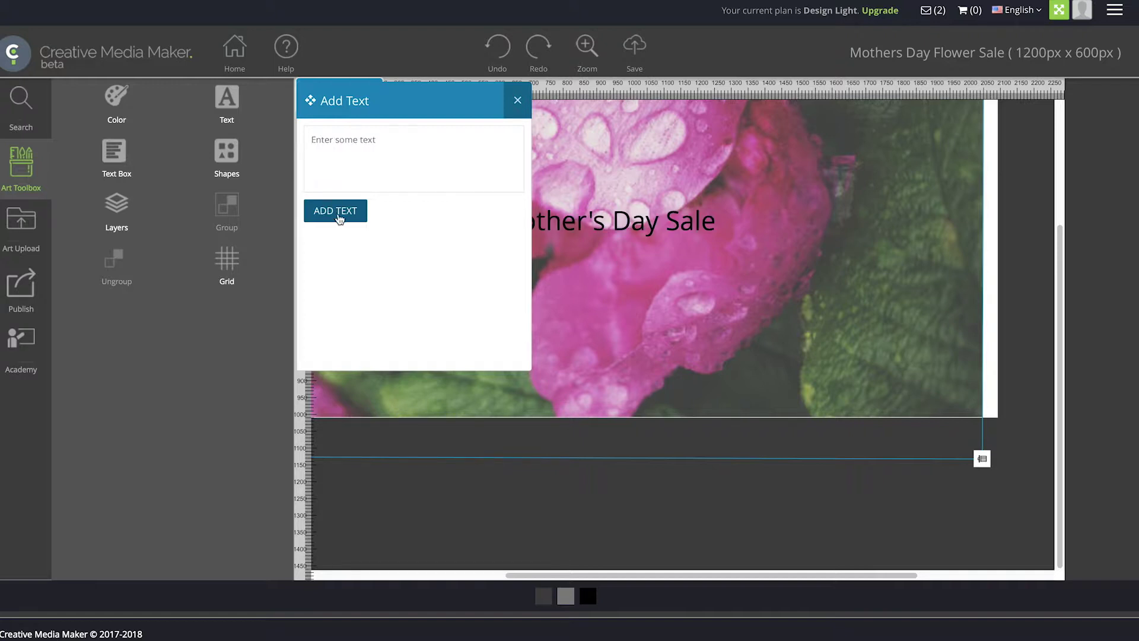
left_click(515, 105)
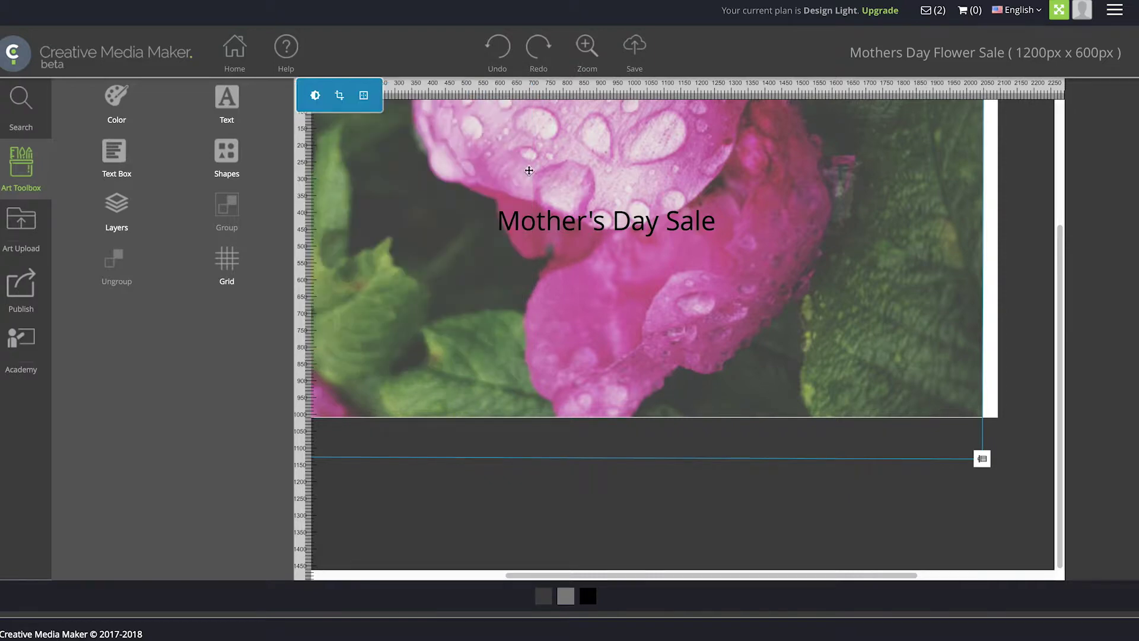
Set the "Mother's Day Sale" text to a white fill and the Lobster font
left_click(545, 221)
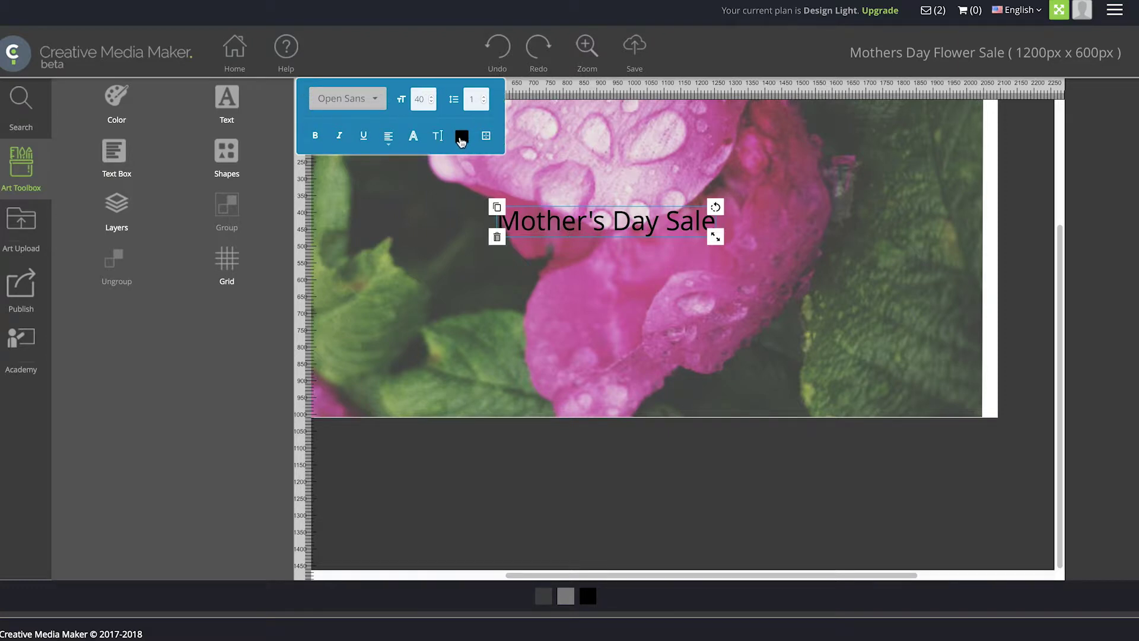
left_click(462, 137)
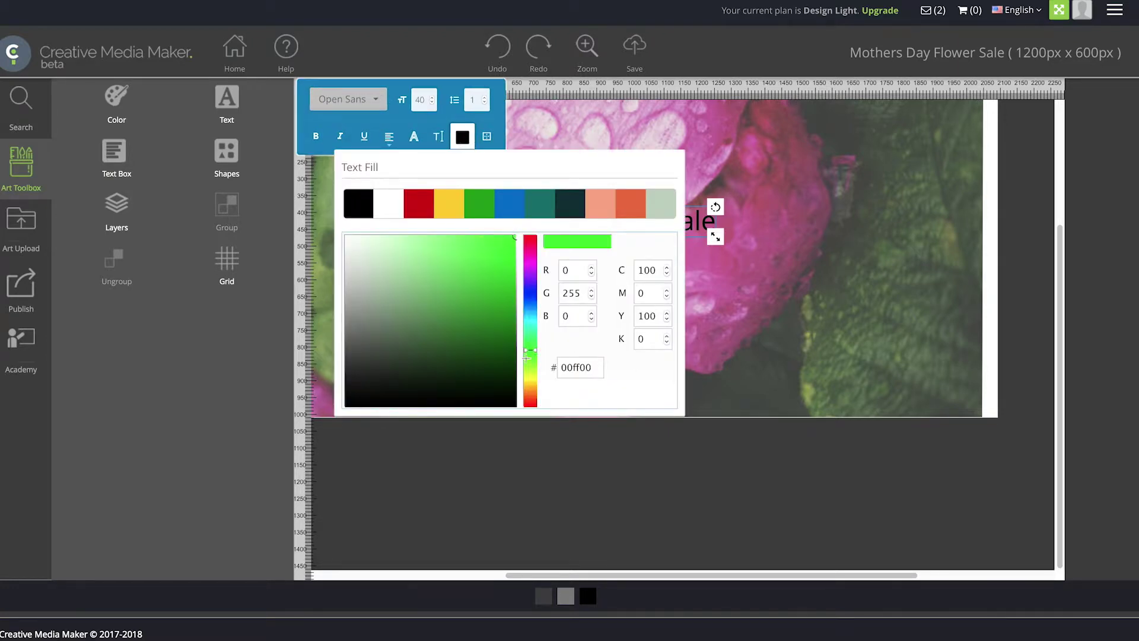
left_click(388, 202)
left_click(462, 141)
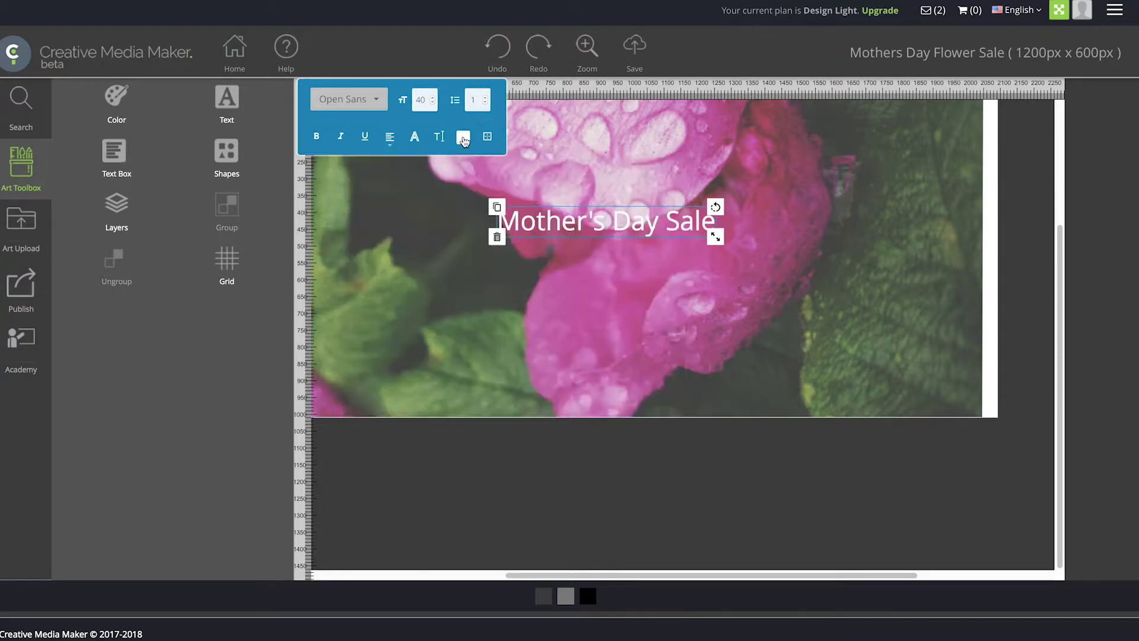
left_click(377, 102)
left_click_drag(420, 153, 425, 294)
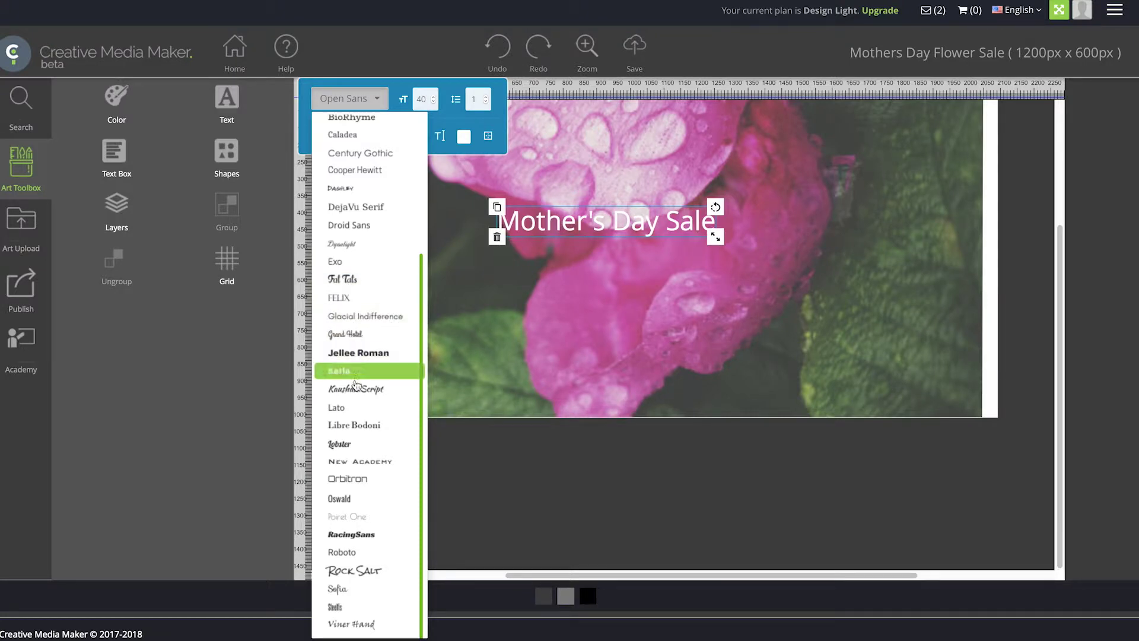
left_click(342, 449)
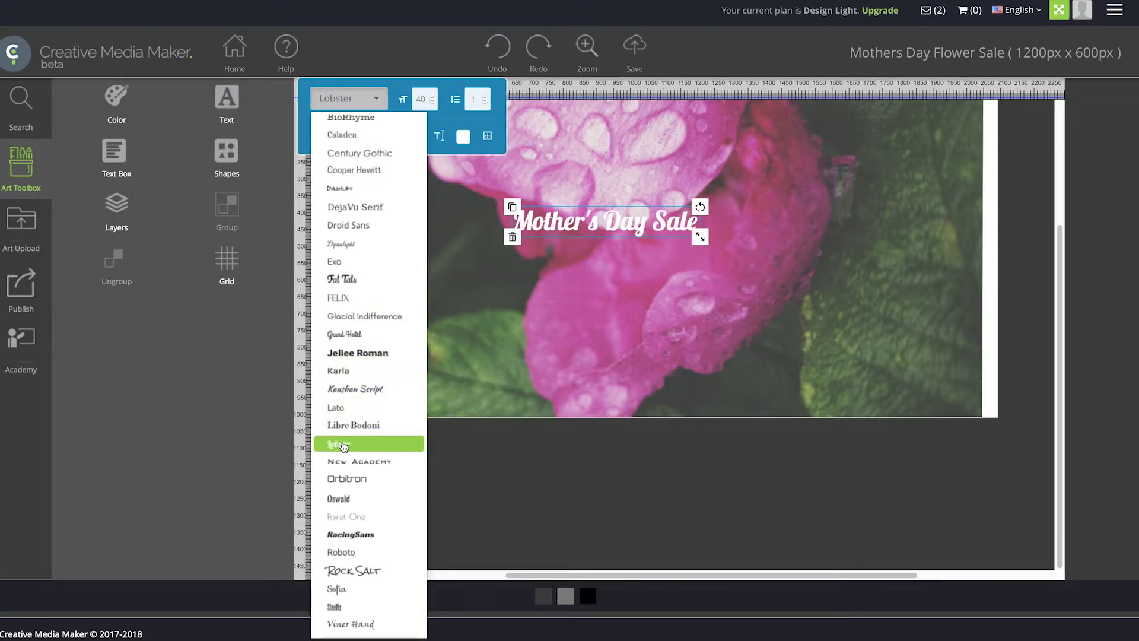
left_click(501, 342)
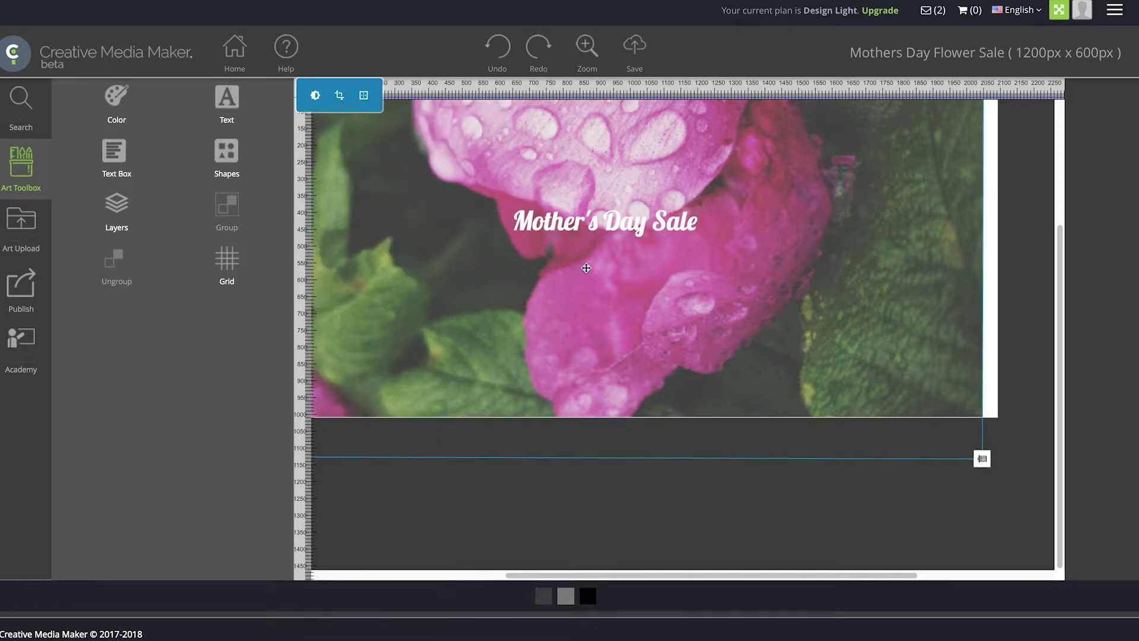
Shift the background photo to the right so it covers the white strip along the canvas's right edge
left_click(650, 224)
scroll(619, 474, "up", 4)
scroll(618, 473, "left", 3)
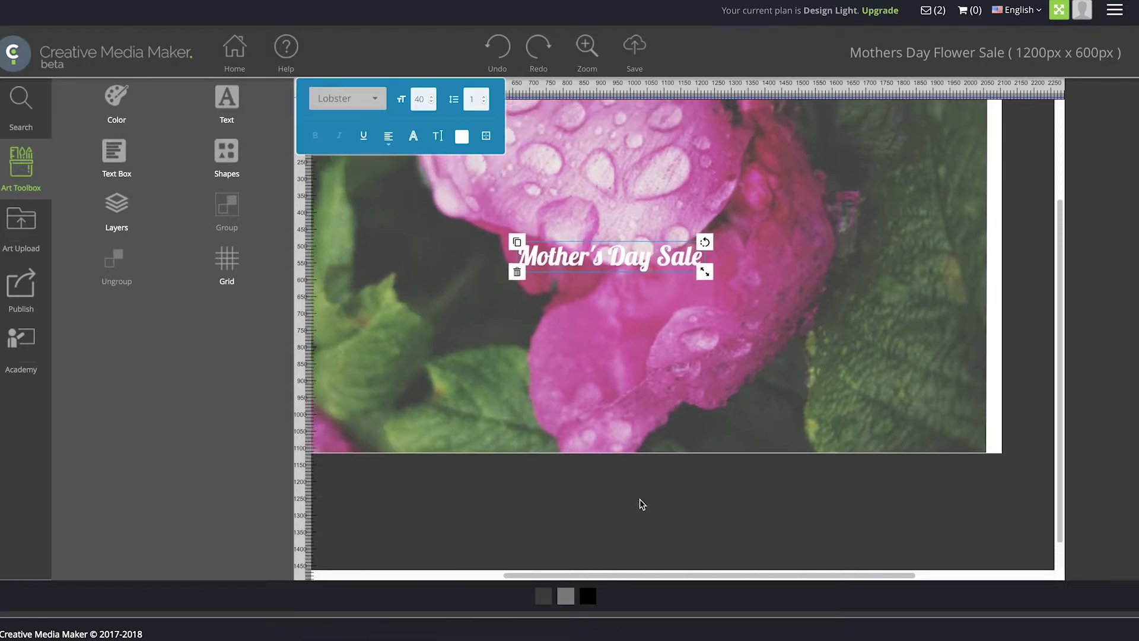
scroll(630, 460, "right", 1)
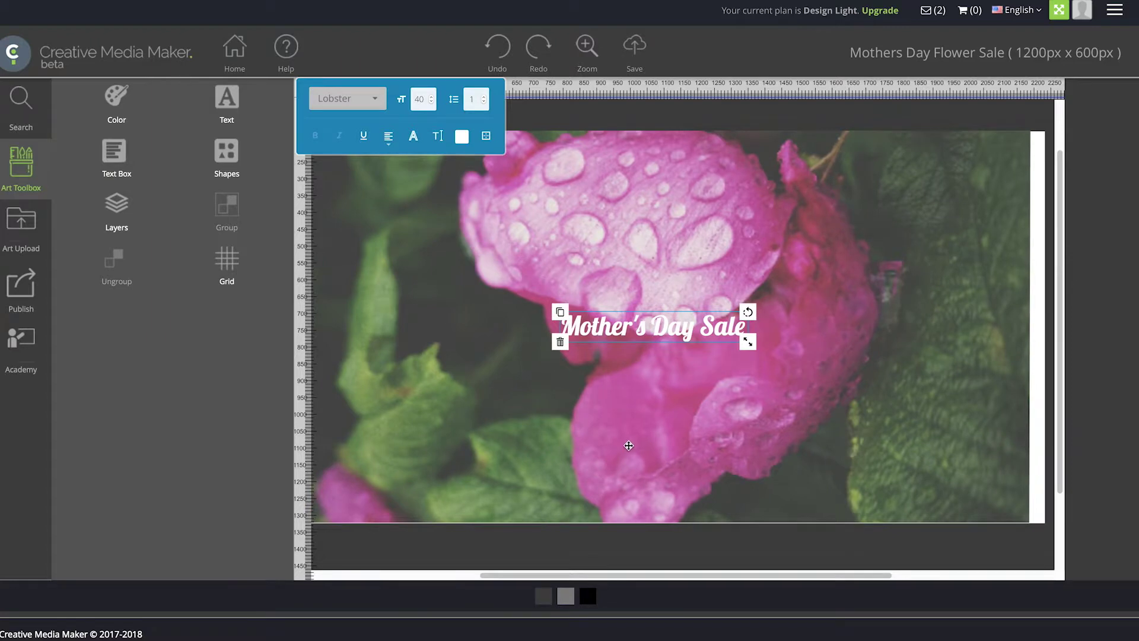
left_click(629, 449)
Enlarge the "Mother's Day Sale" text to span most of the canvas width and position it near the centre
left_click(681, 336)
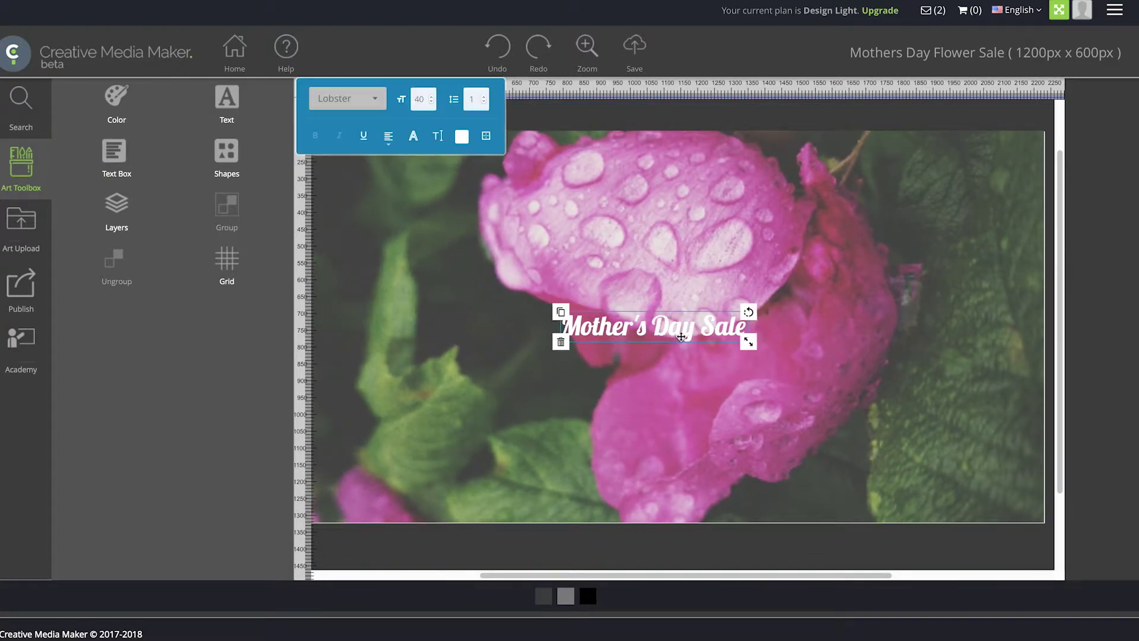
mouse_move(749, 343)
left_mouse_down()
mouse_move(893, 402)
mouse_move(753, 327)
left_mouse_up()
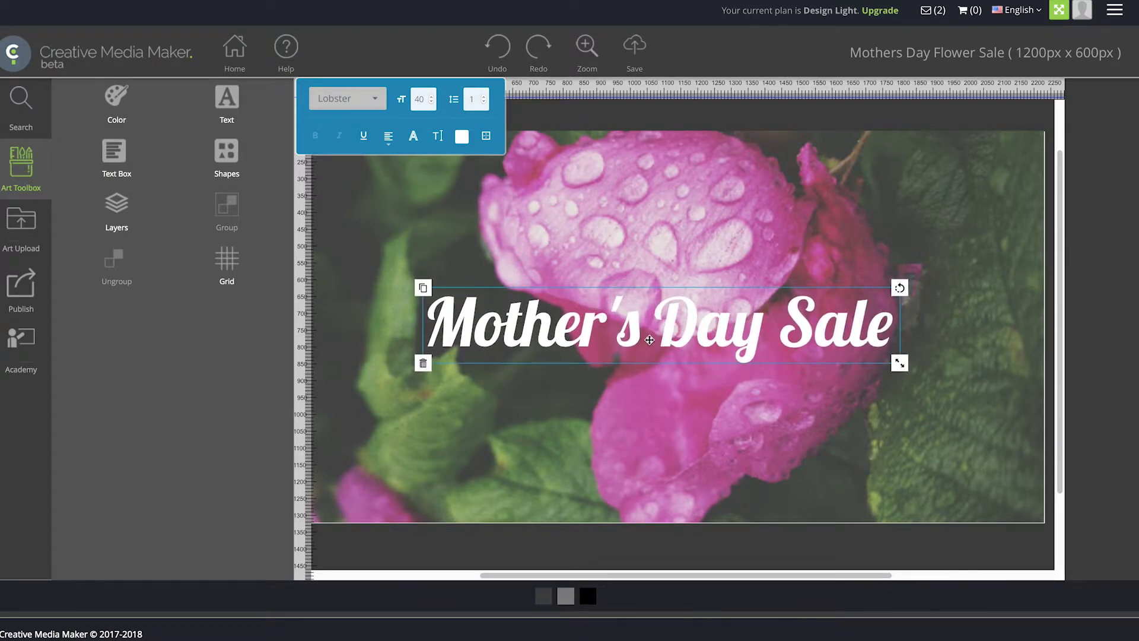
left_click_drag(648, 342, 647, 339)
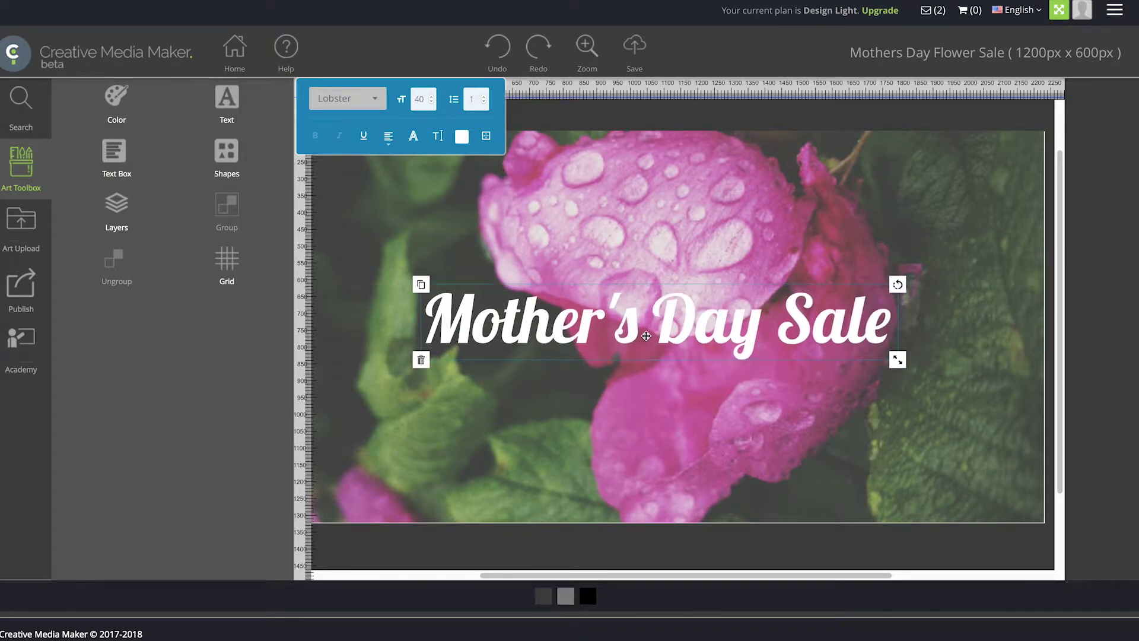
left_click(598, 164)
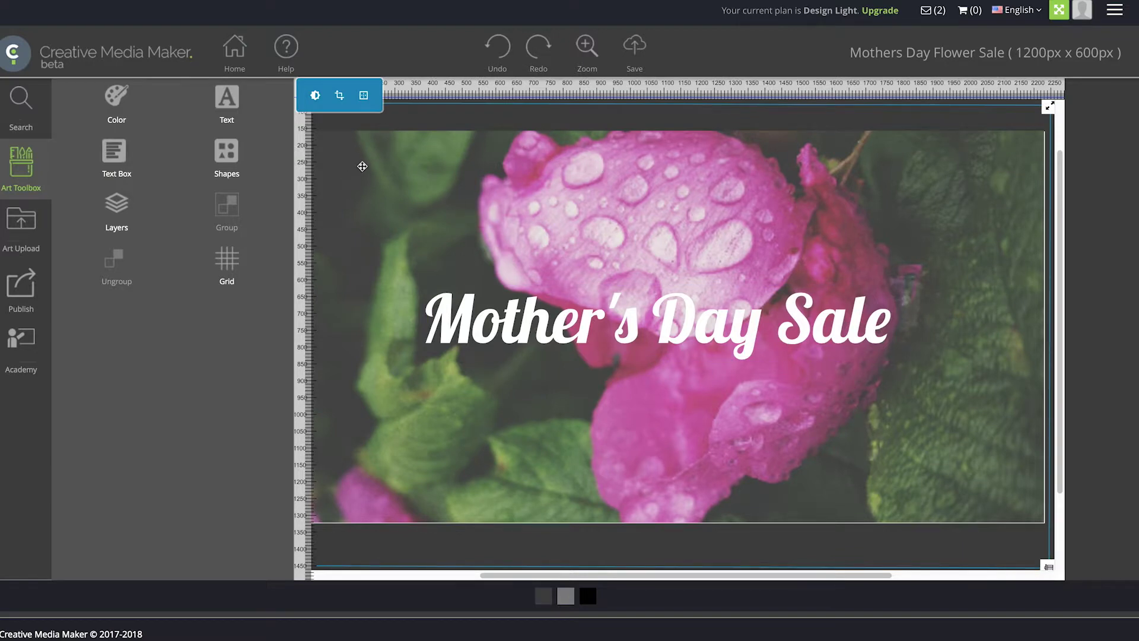
Lower the background flower photo's brightness to -11 and deselect the photo
left_click(315, 96)
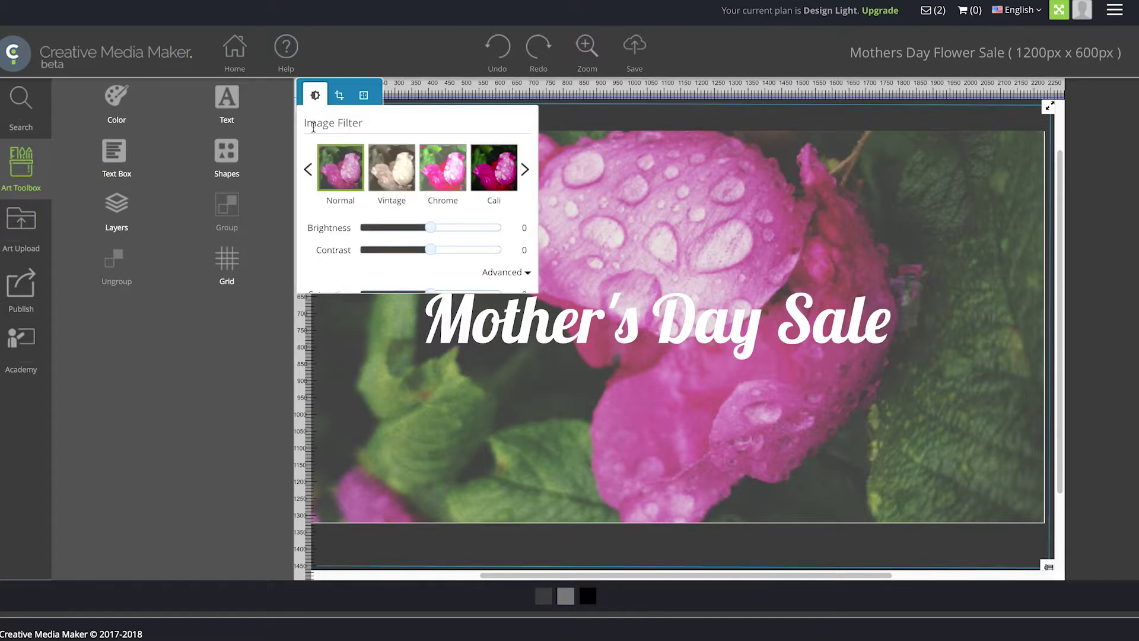
left_click(525, 170)
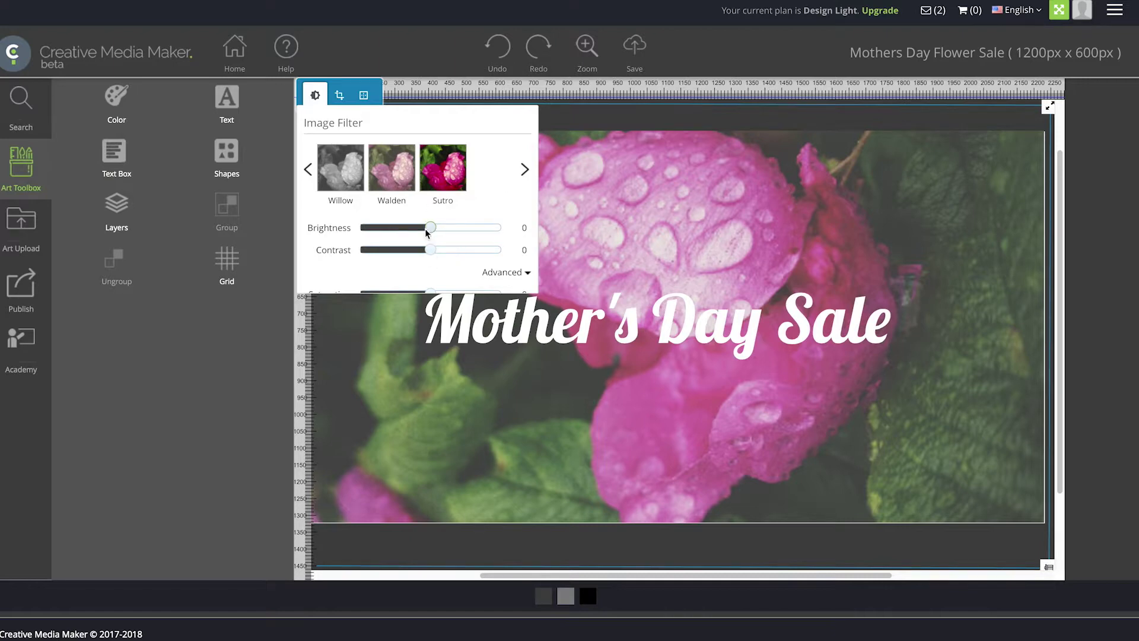
left_click_drag(429, 227, 425, 226)
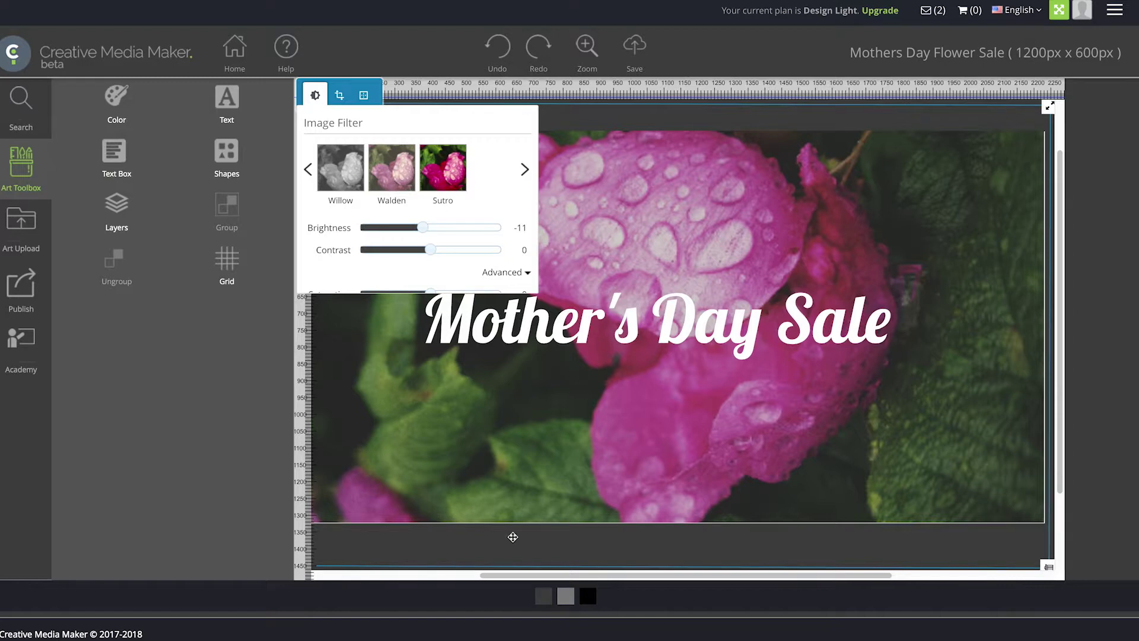
left_click(1054, 493)
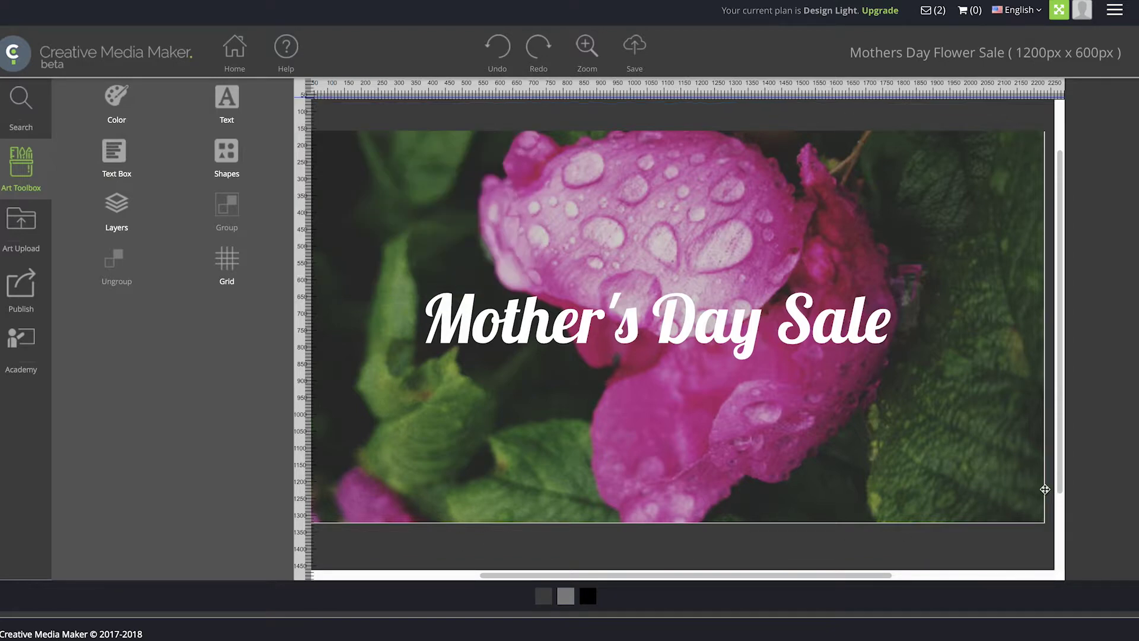
Upload SRoses-Logobox.jpg from the Rose Poster folder to the image library
left_click(20, 232)
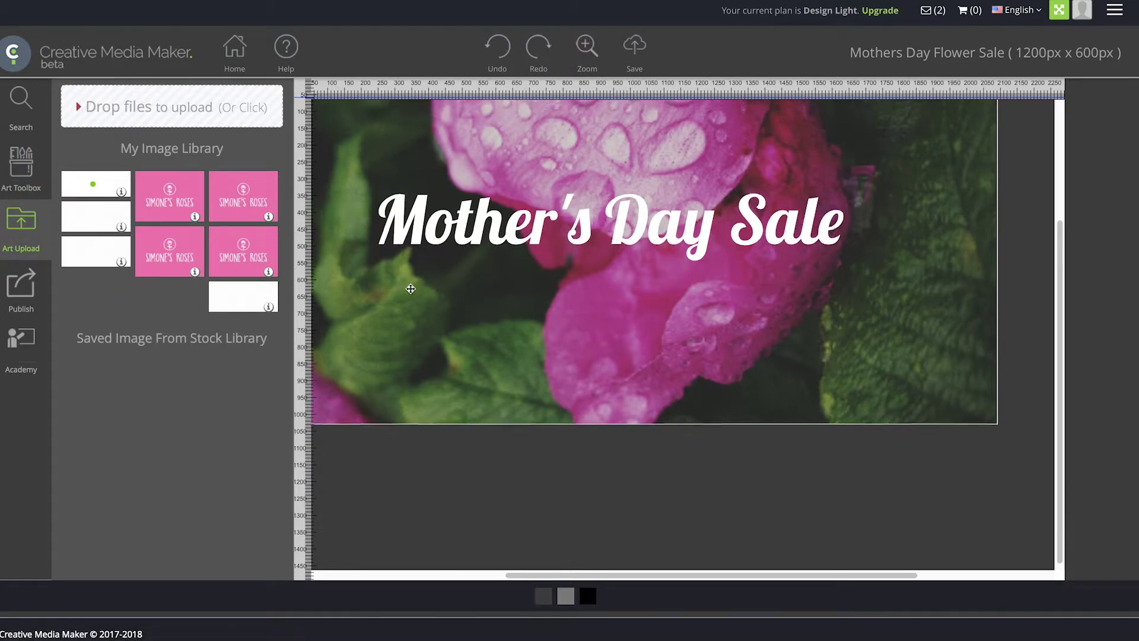
scroll(409, 287, "up", 4)
scroll(461, 358, "left", 2)
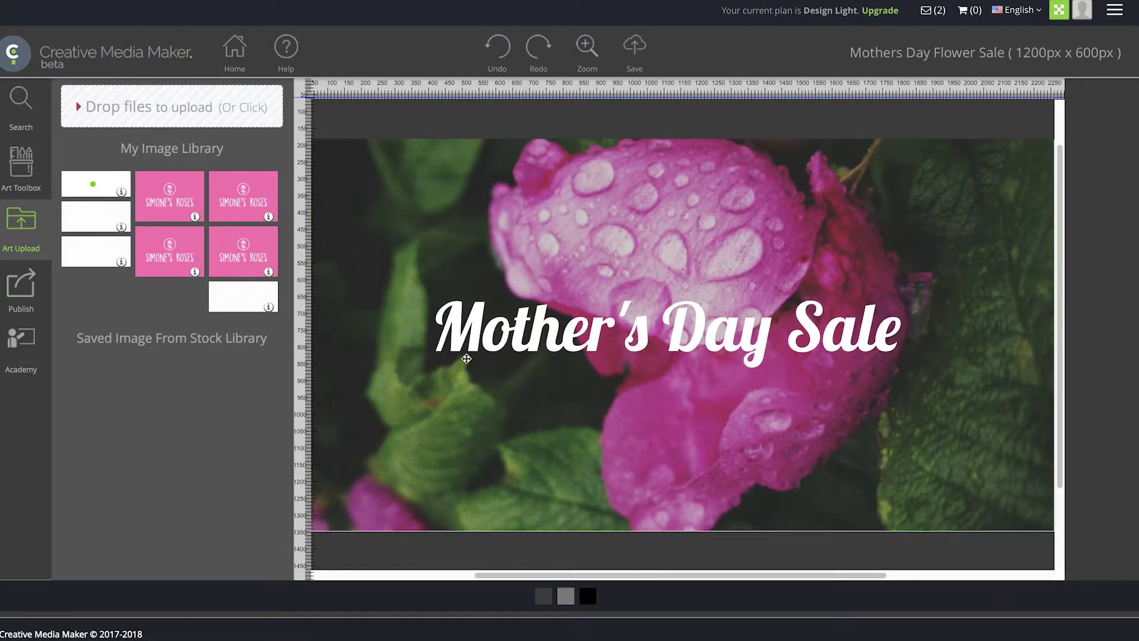
scroll(493, 361, "right", 2)
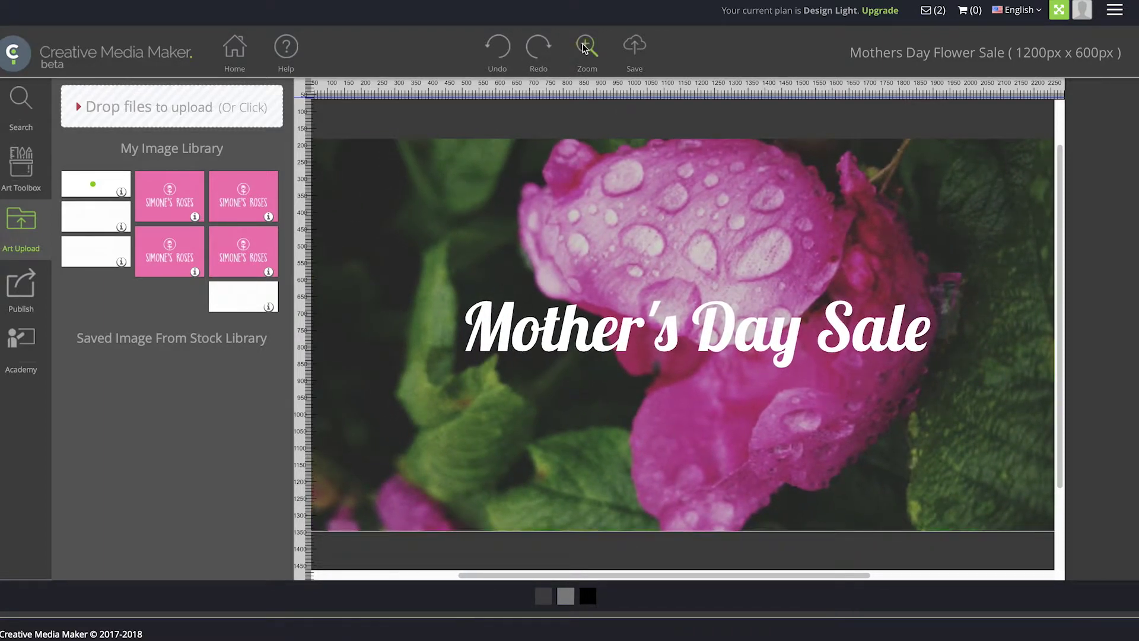
left_click(586, 46)
left_click_drag(587, 111, 587, 119)
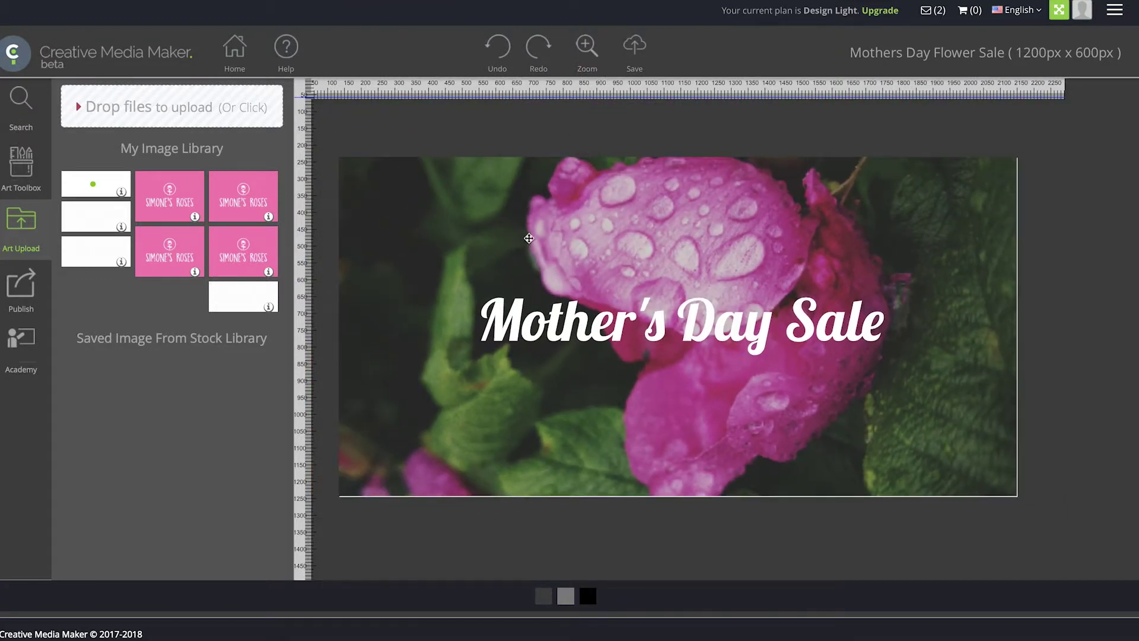
left_click(161, 109)
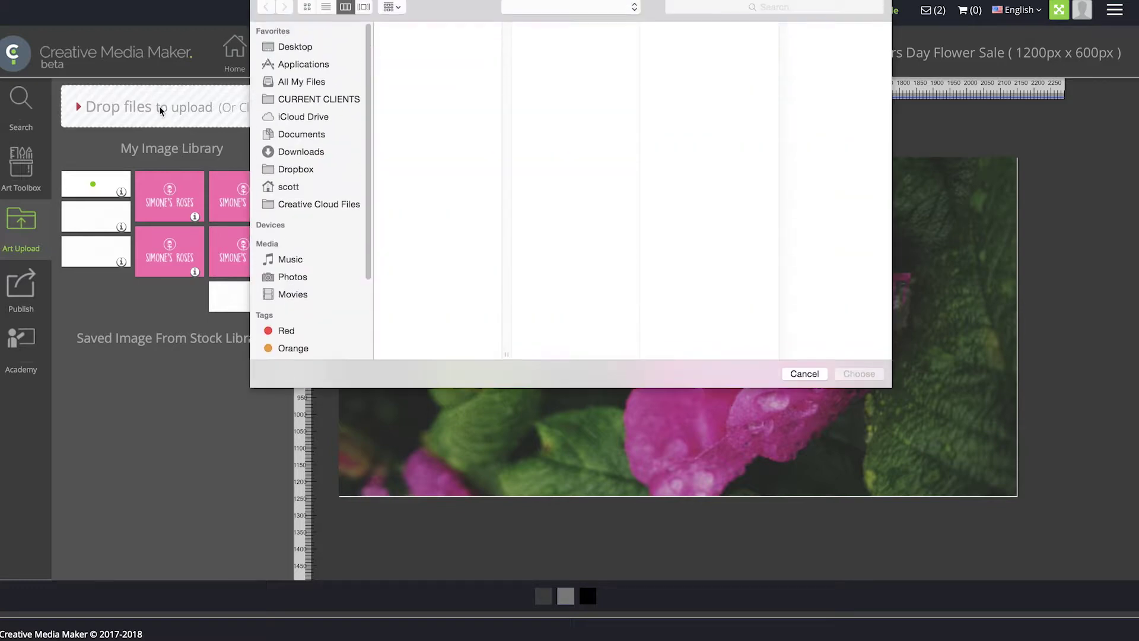
left_click(460, 46)
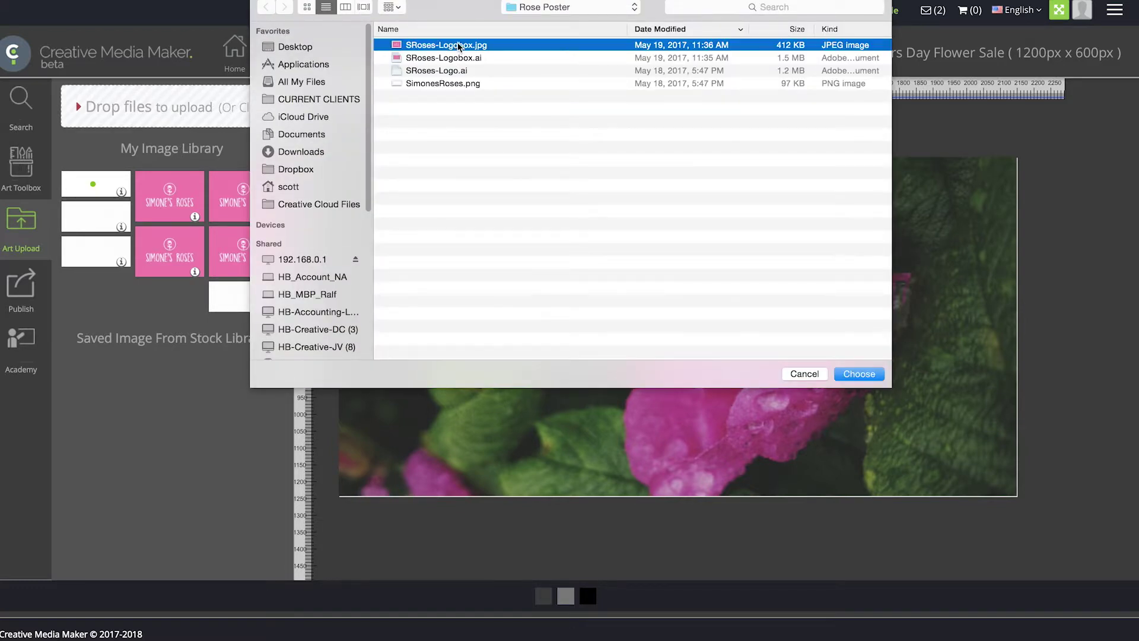
left_click(856, 373)
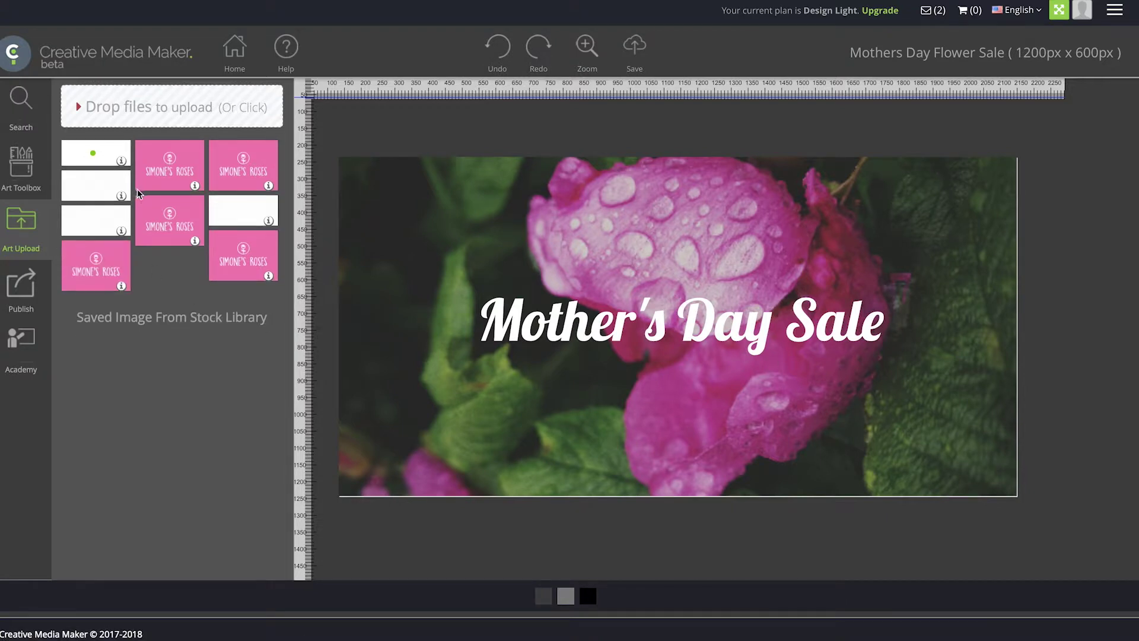
Place the uploaded Simone's Roses logo on the canvas, shrink it, and position it along the bottom edge near the centre
left_click_drag(252, 263, 664, 408)
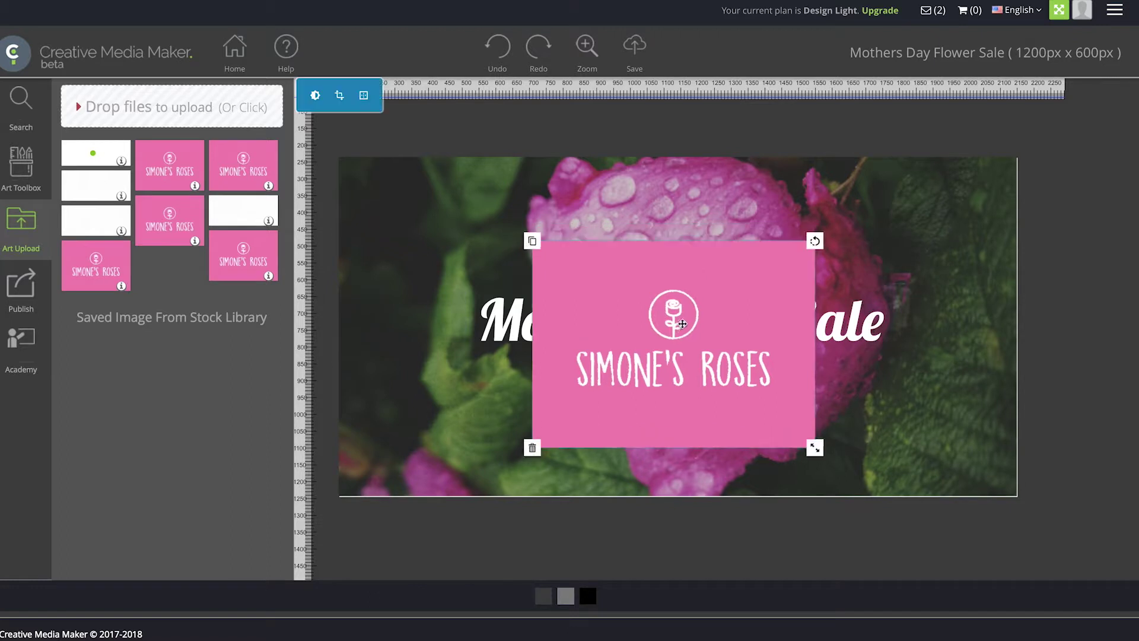
left_click_drag(813, 502, 761, 461)
left_click_drag(638, 411, 545, 434)
left_click_drag(686, 432, 1041, 442)
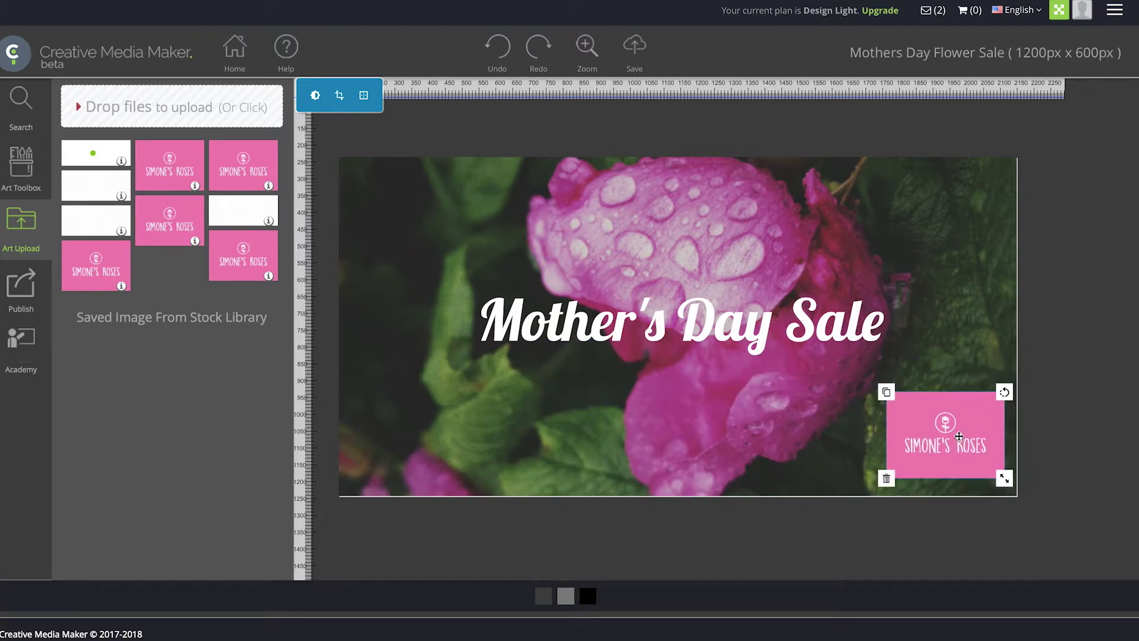
left_click_drag(959, 437, 689, 457)
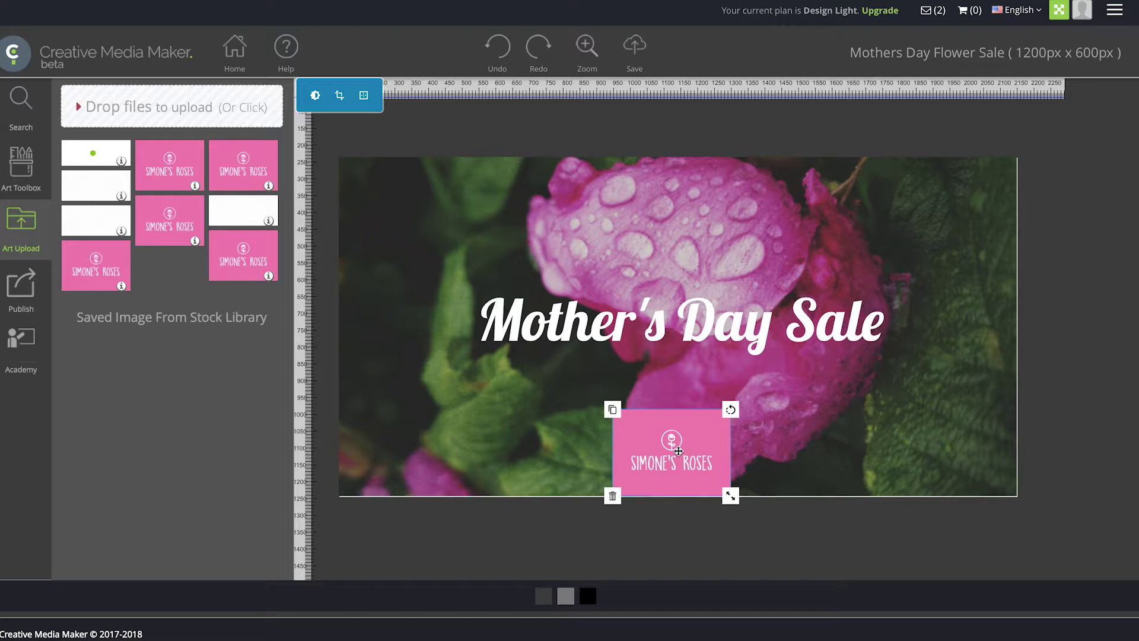
Add a vertical ruler guide near the centre of the Simone's Roses logo to check its alignment
left_click(20, 161)
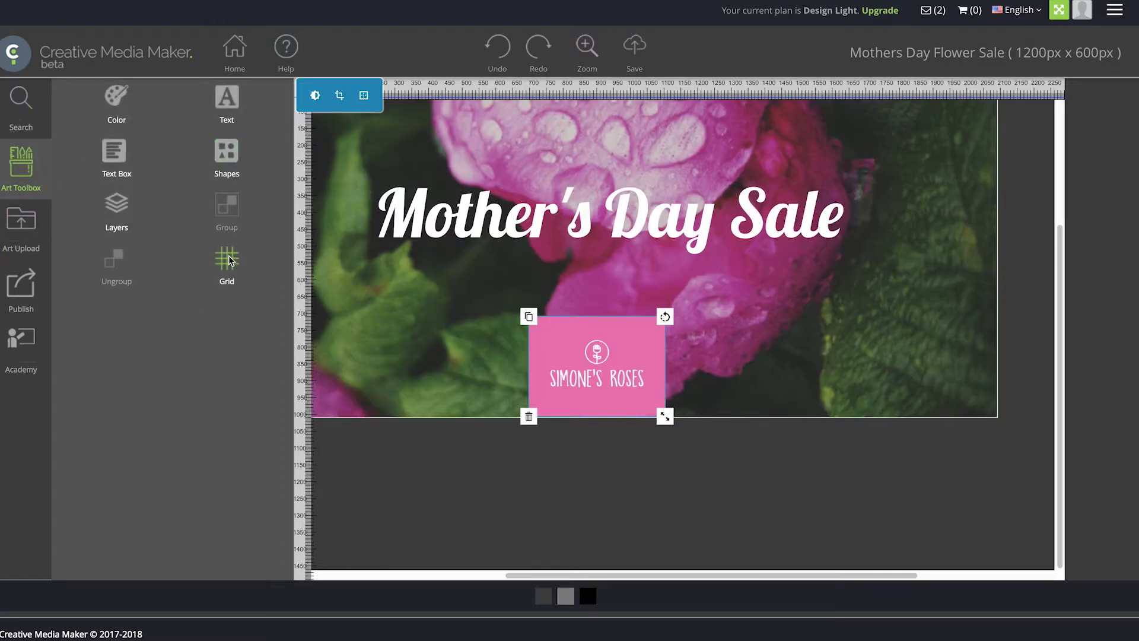
left_click(230, 264)
left_click_drag(301, 260, 605, 276)
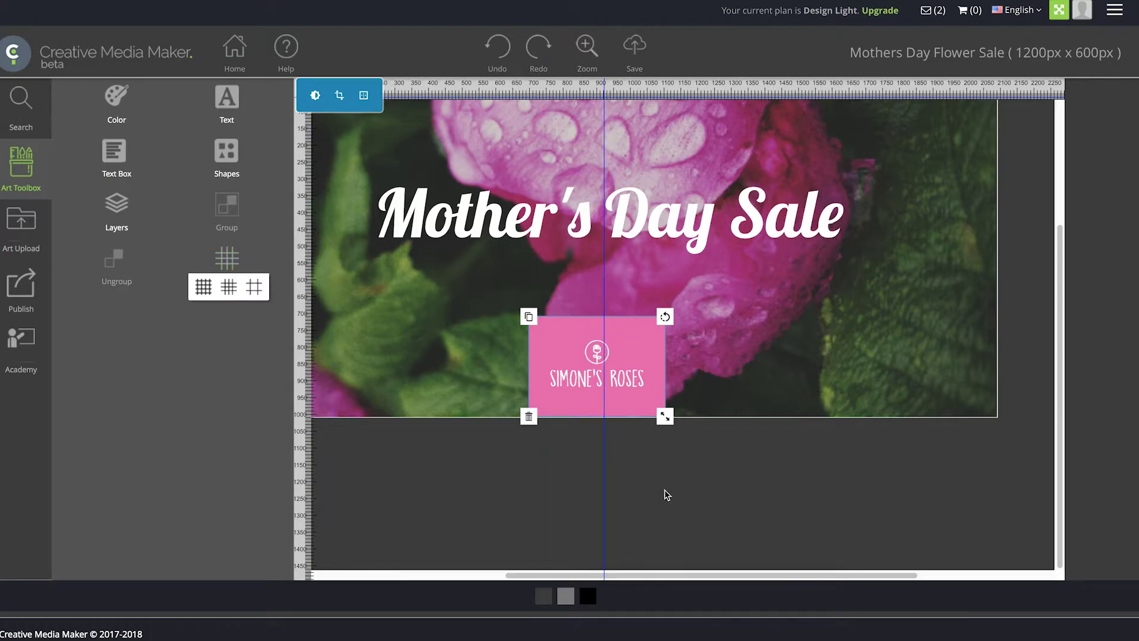
left_click(682, 499)
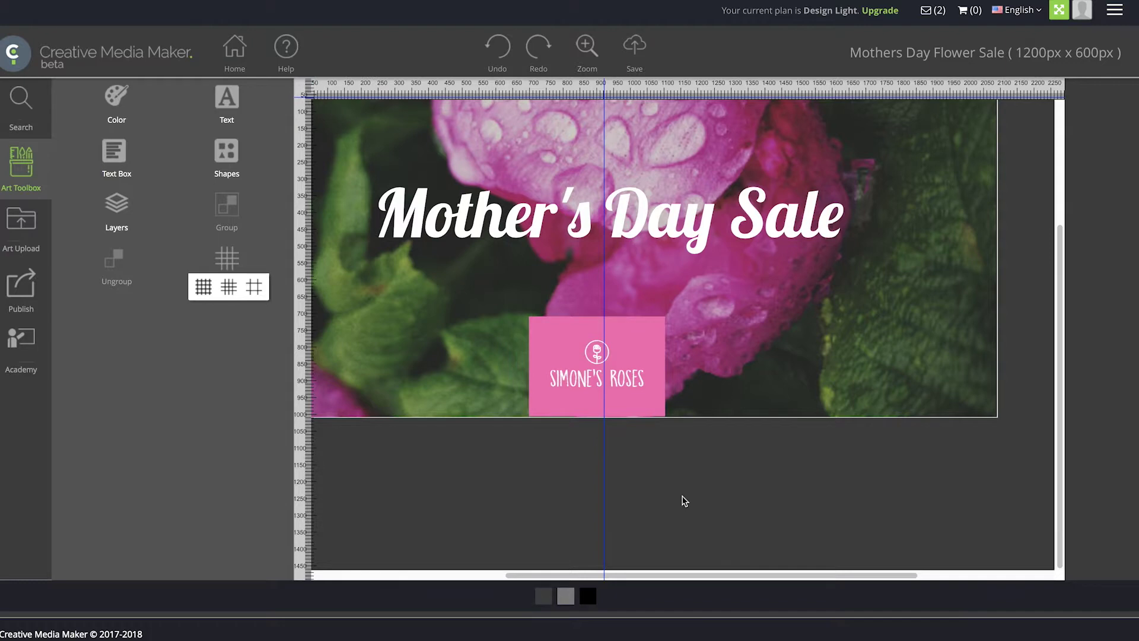
Save the project as an unlocked, non-template image and continue to the Project Manager
left_click(634, 52)
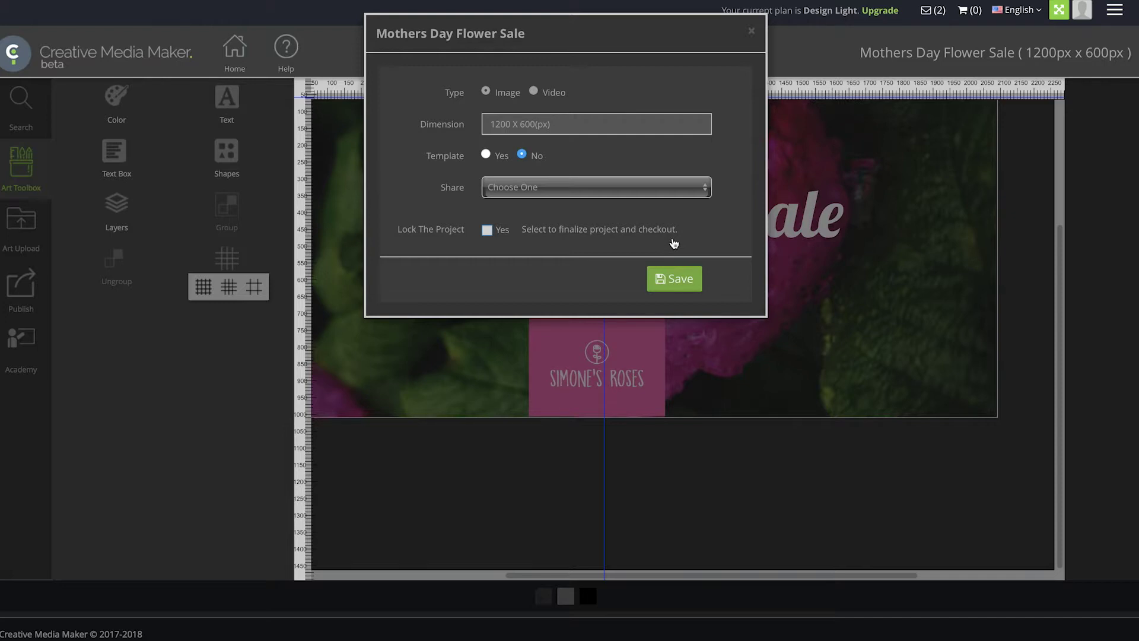
left_click(676, 283)
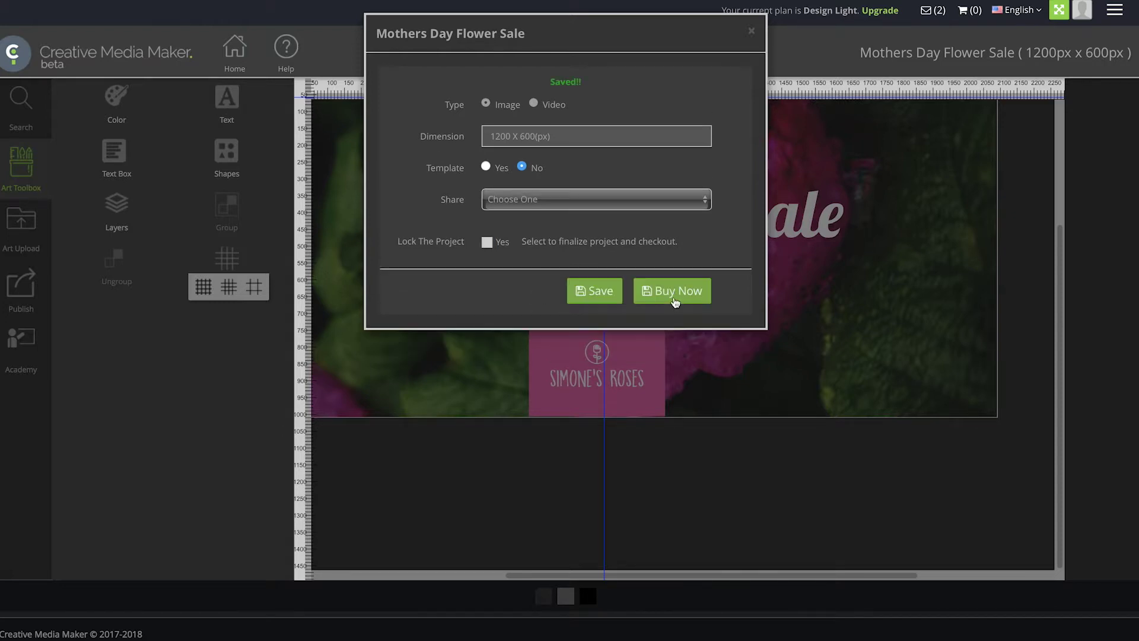
left_click(673, 292)
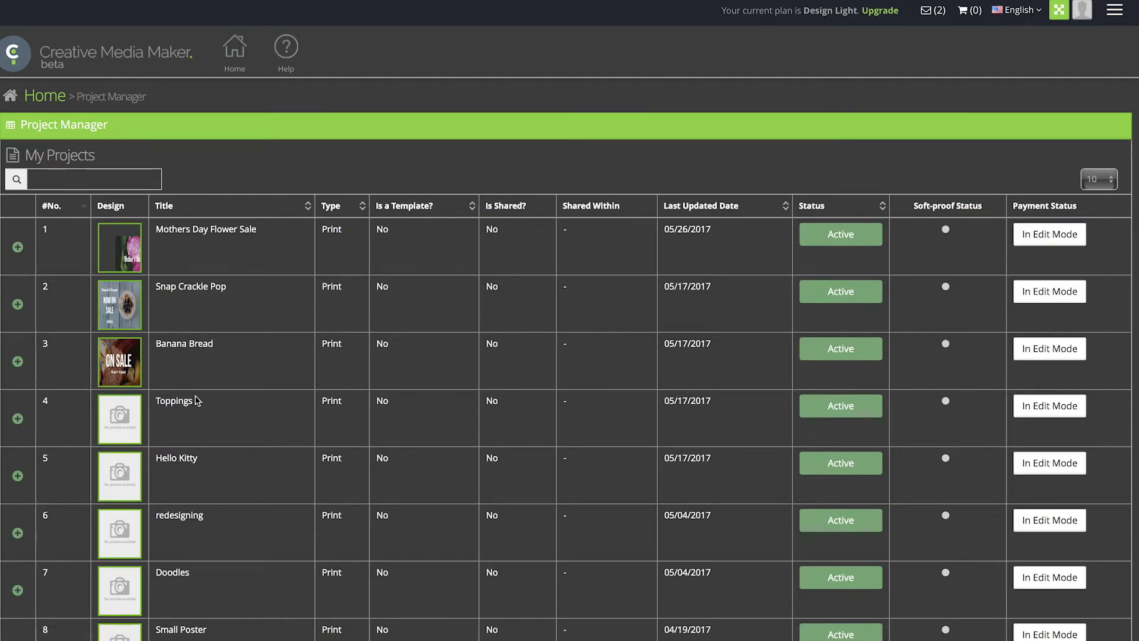
Expand the Mothers Day Flower Sale entry in the project list and reopen it for editing
scroll(273, 532, "down", 6)
scroll(315, 308, "up", 6)
left_click(18, 248)
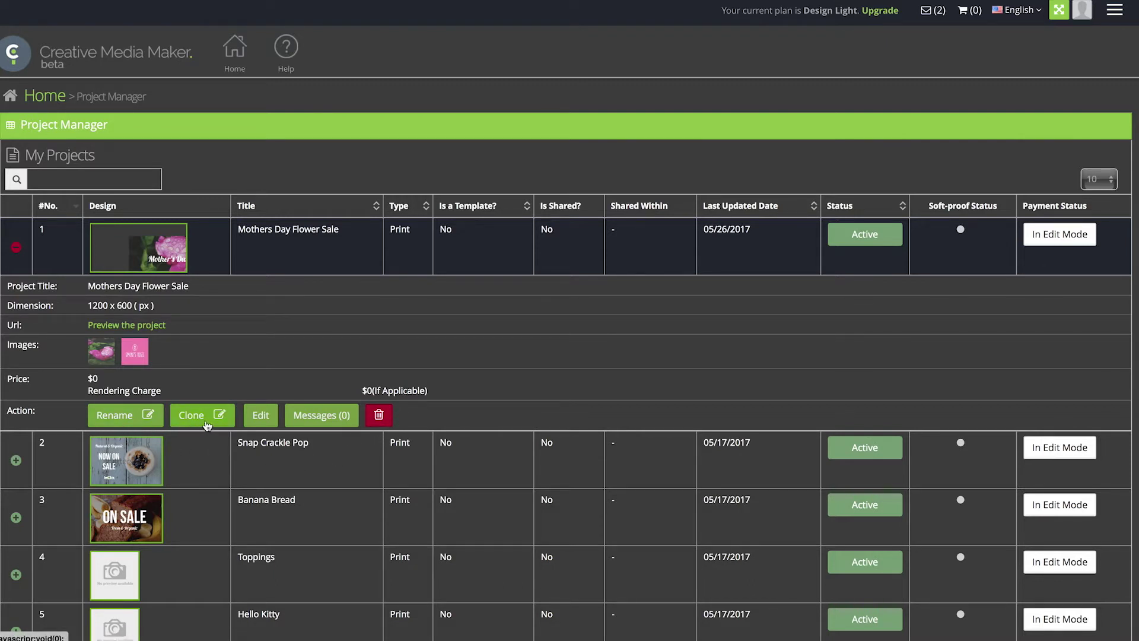
left_click(260, 417)
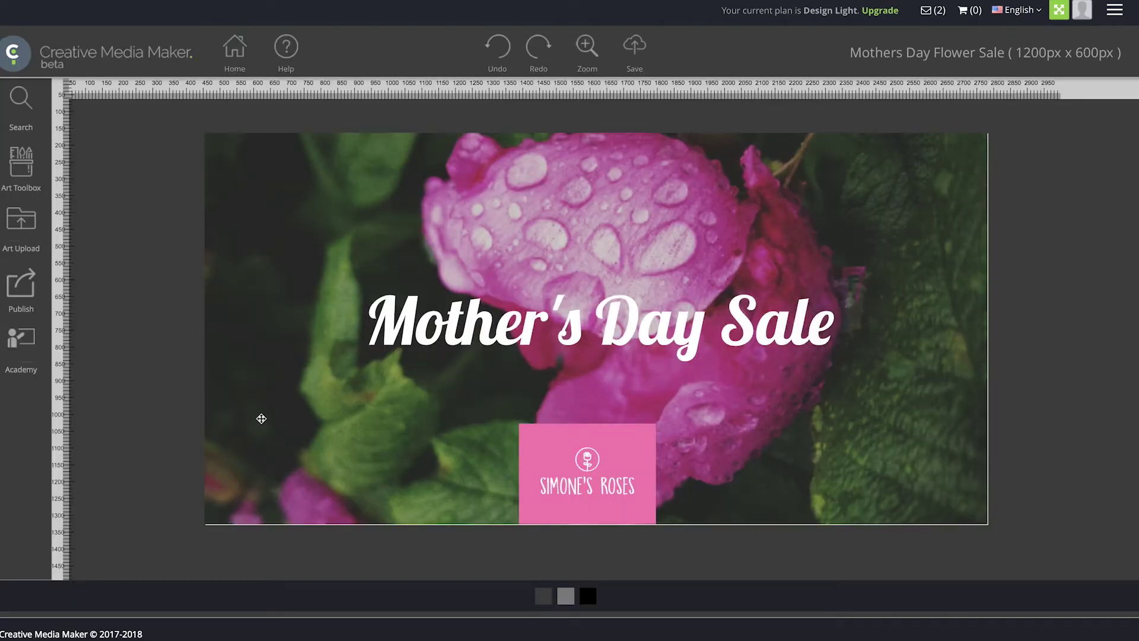
Enlarge the "Mother's Day Sale" headline to about three quarters of the canvas width and nudge it to the centre
left_click_drag(678, 331, 673, 331)
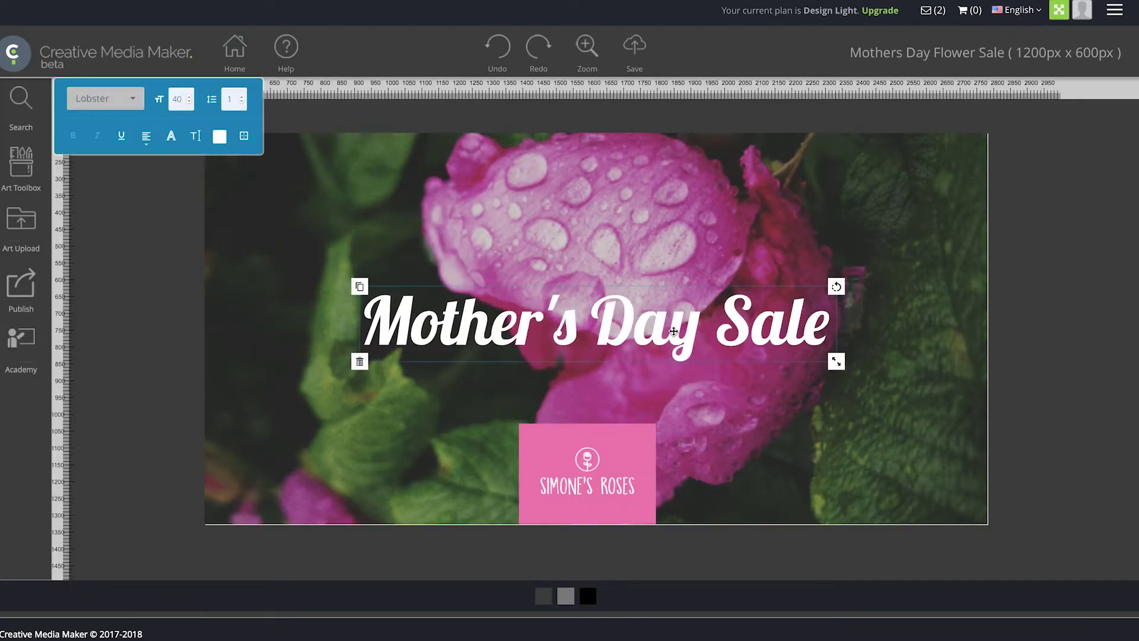
left_click_drag(837, 361, 908, 372)
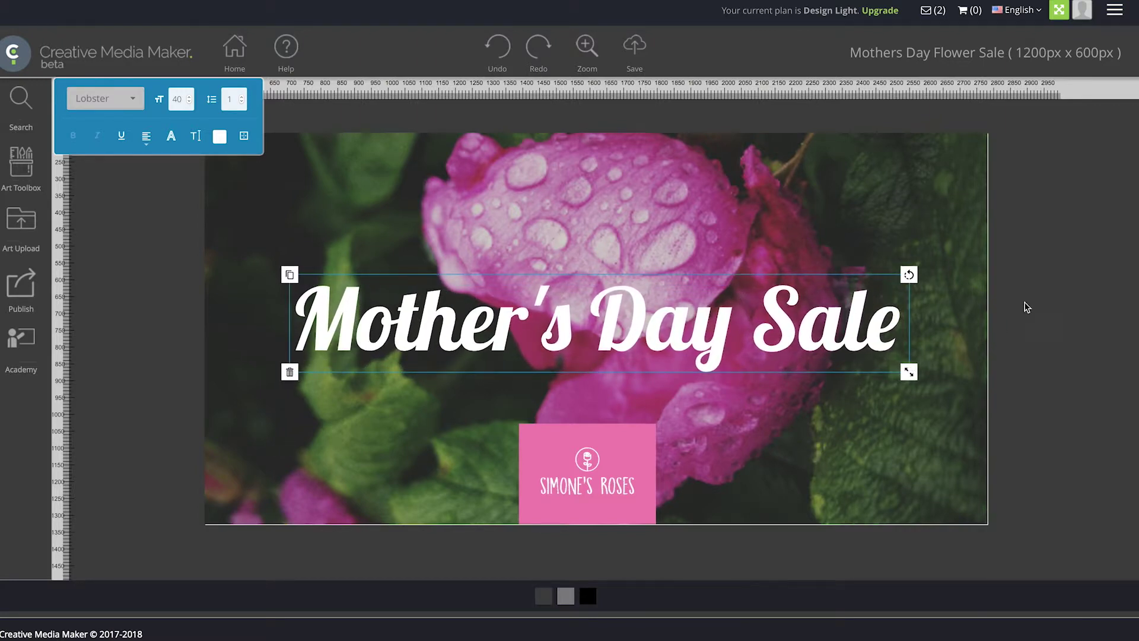
left_click(1045, 311)
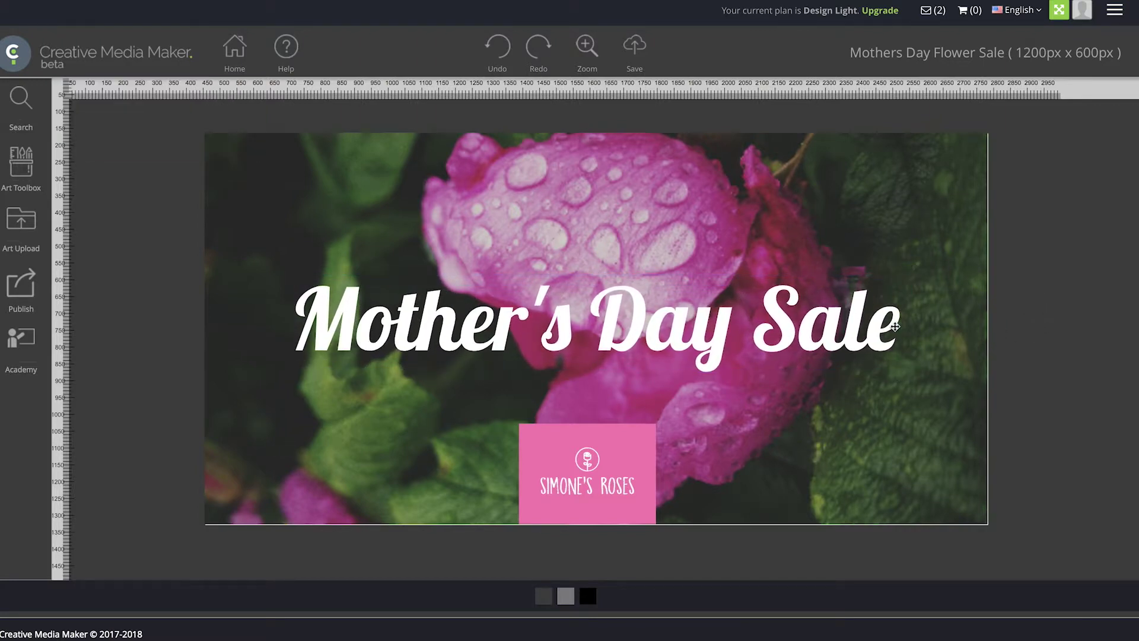
left_click(795, 330)
left_click_drag(796, 329, 790, 330)
left_click(1048, 232)
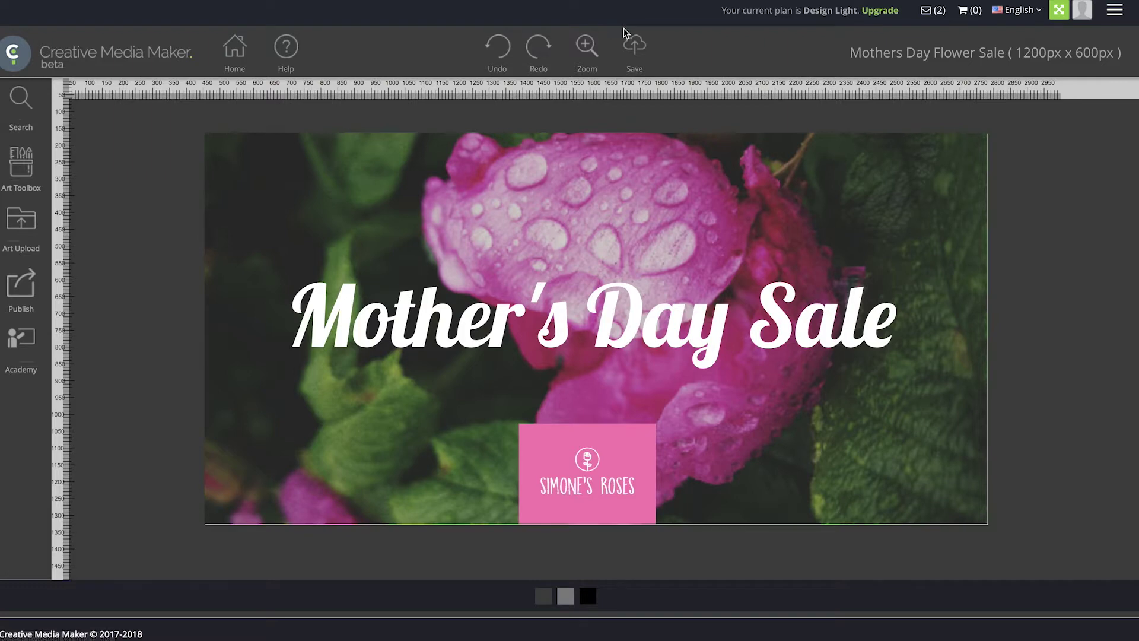
Lock the Mothers Day Flower Sale project to finalize it and complete its purchase
left_click(636, 45)
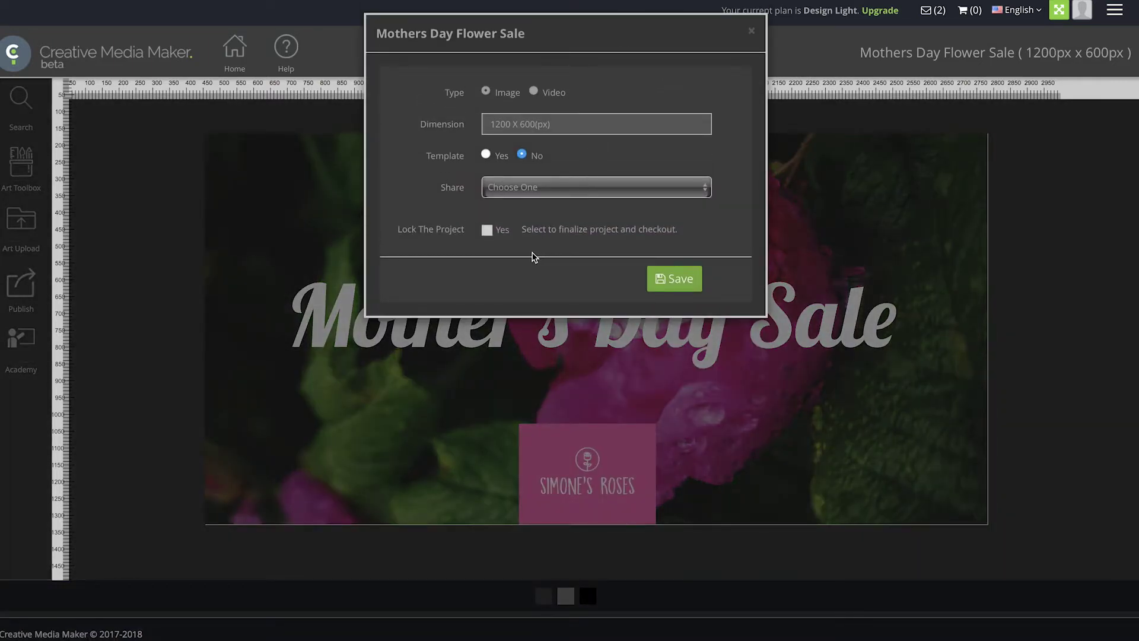
left_click(487, 231)
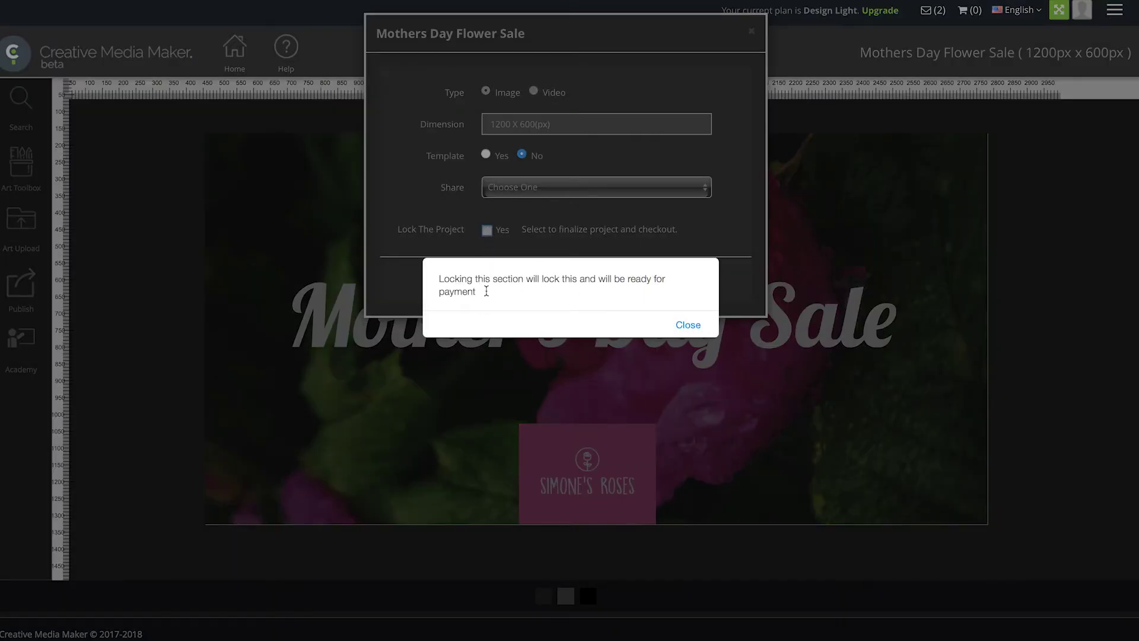
left_click(688, 326)
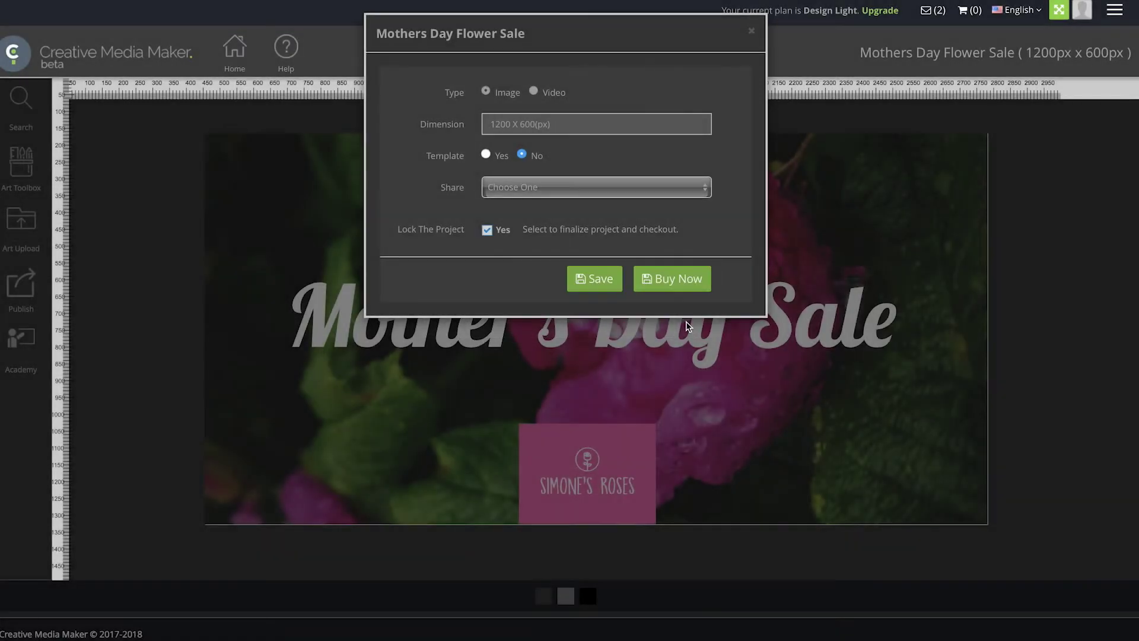
left_click(691, 283)
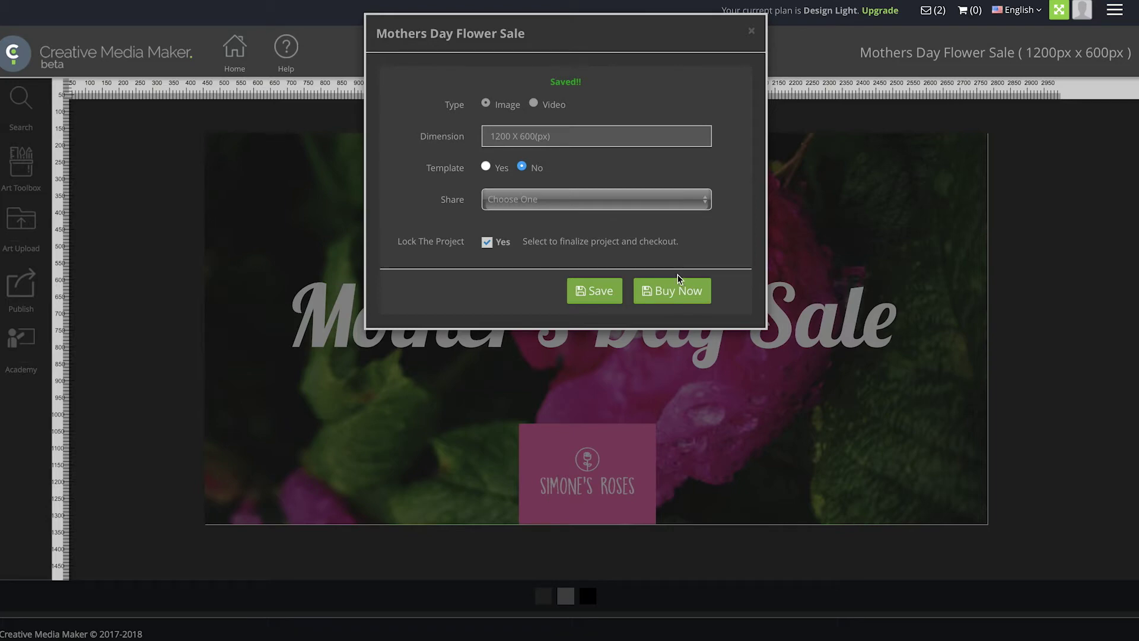
left_click(679, 281)
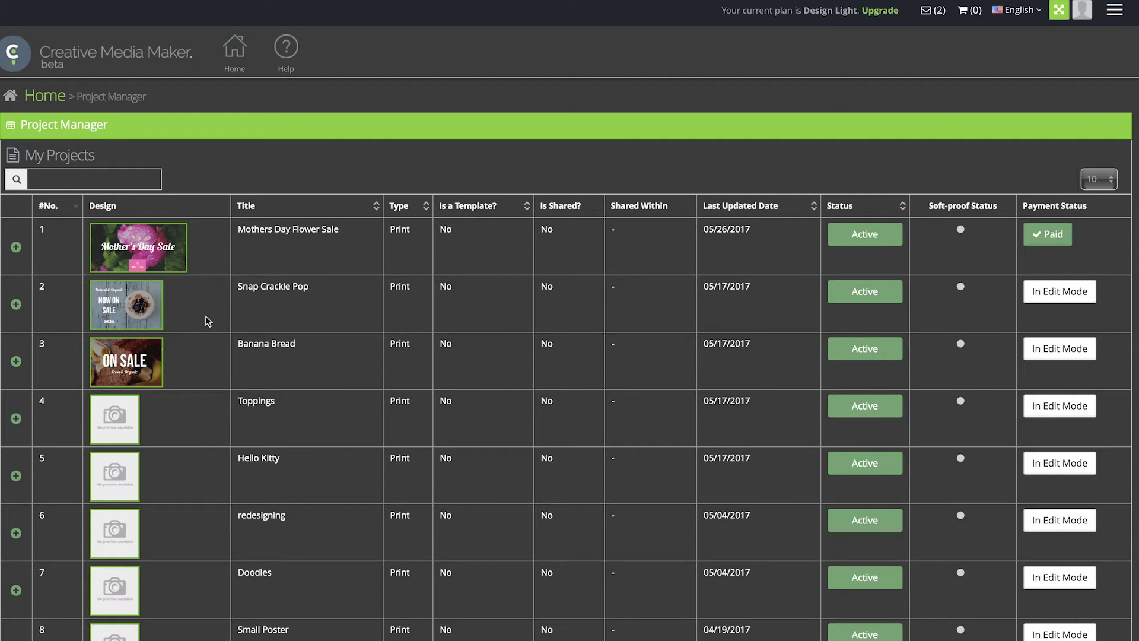
Expand the finalized Mothers Day Flower Sale project and generate its PDF for viewing
left_click(17, 248)
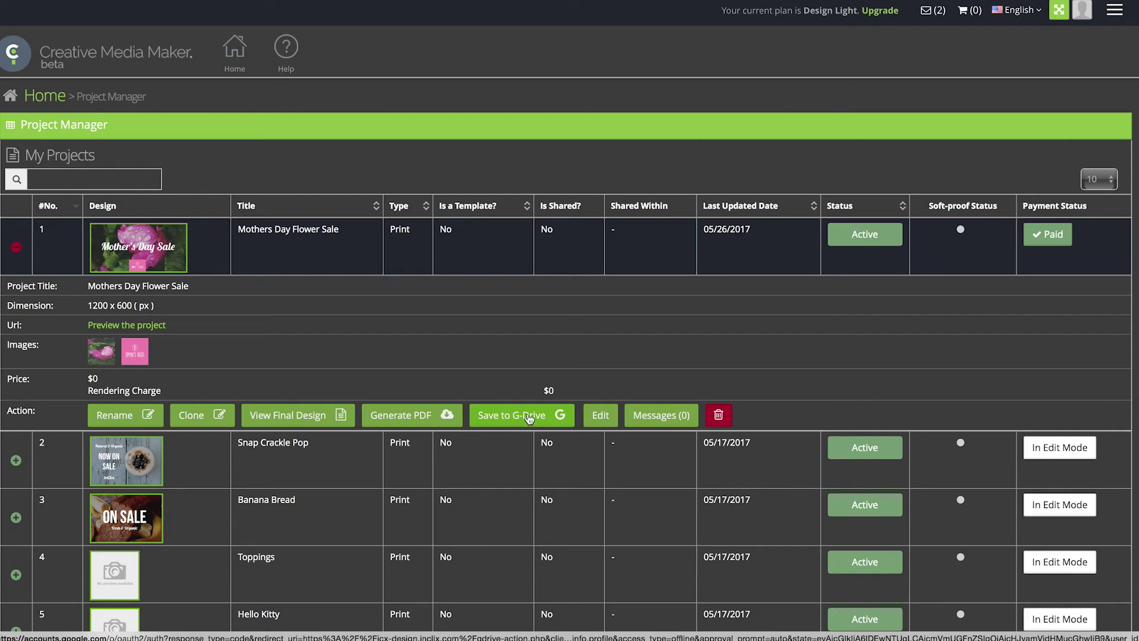
left_click(319, 423)
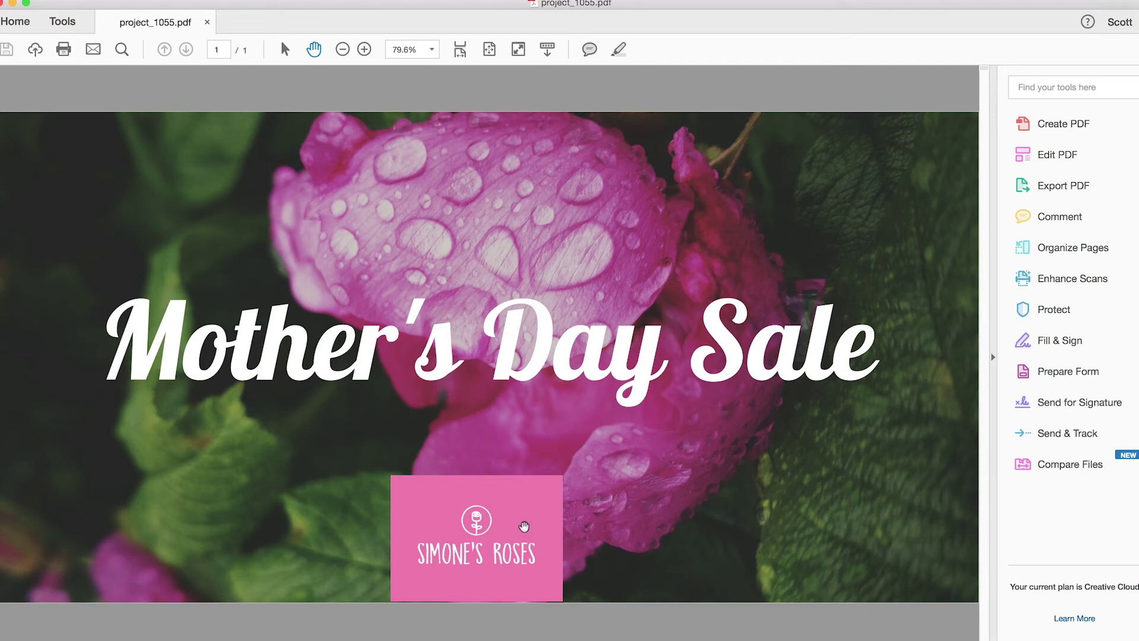
Switch back to Creative Media Maker, collapse the Mothers Day Flower Sale details and go to the home page
key("super+Tab")
key("super+shift+Tab")
key("super+shift+Tab")
key("super+shift+Tab")
mouse_move(36, 634)
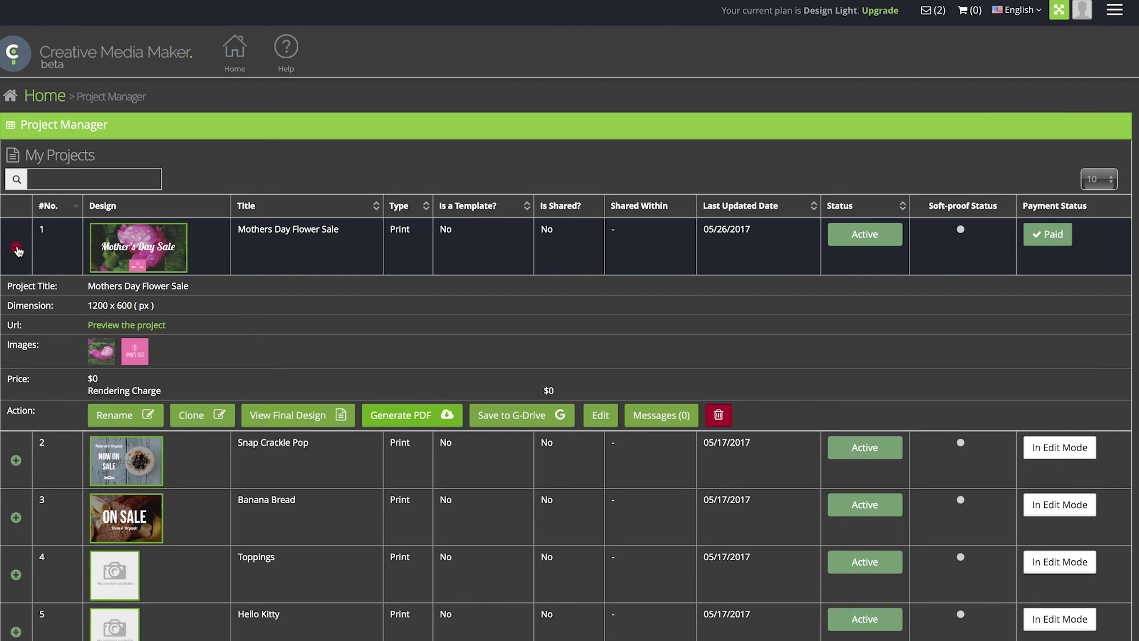
left_click(25, 251)
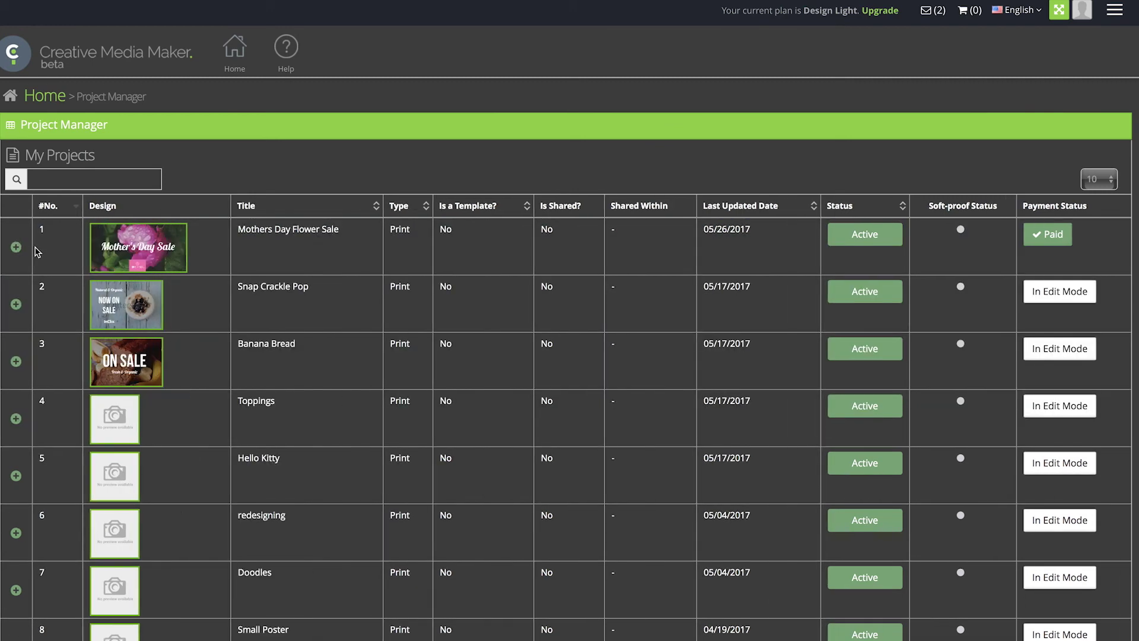
left_click(233, 57)
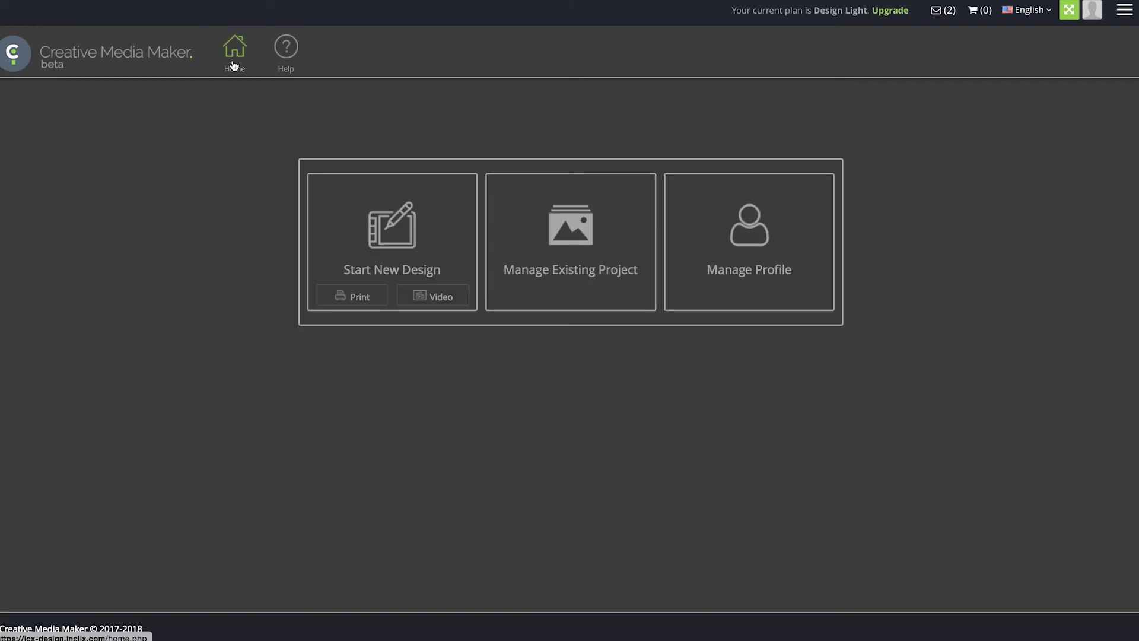